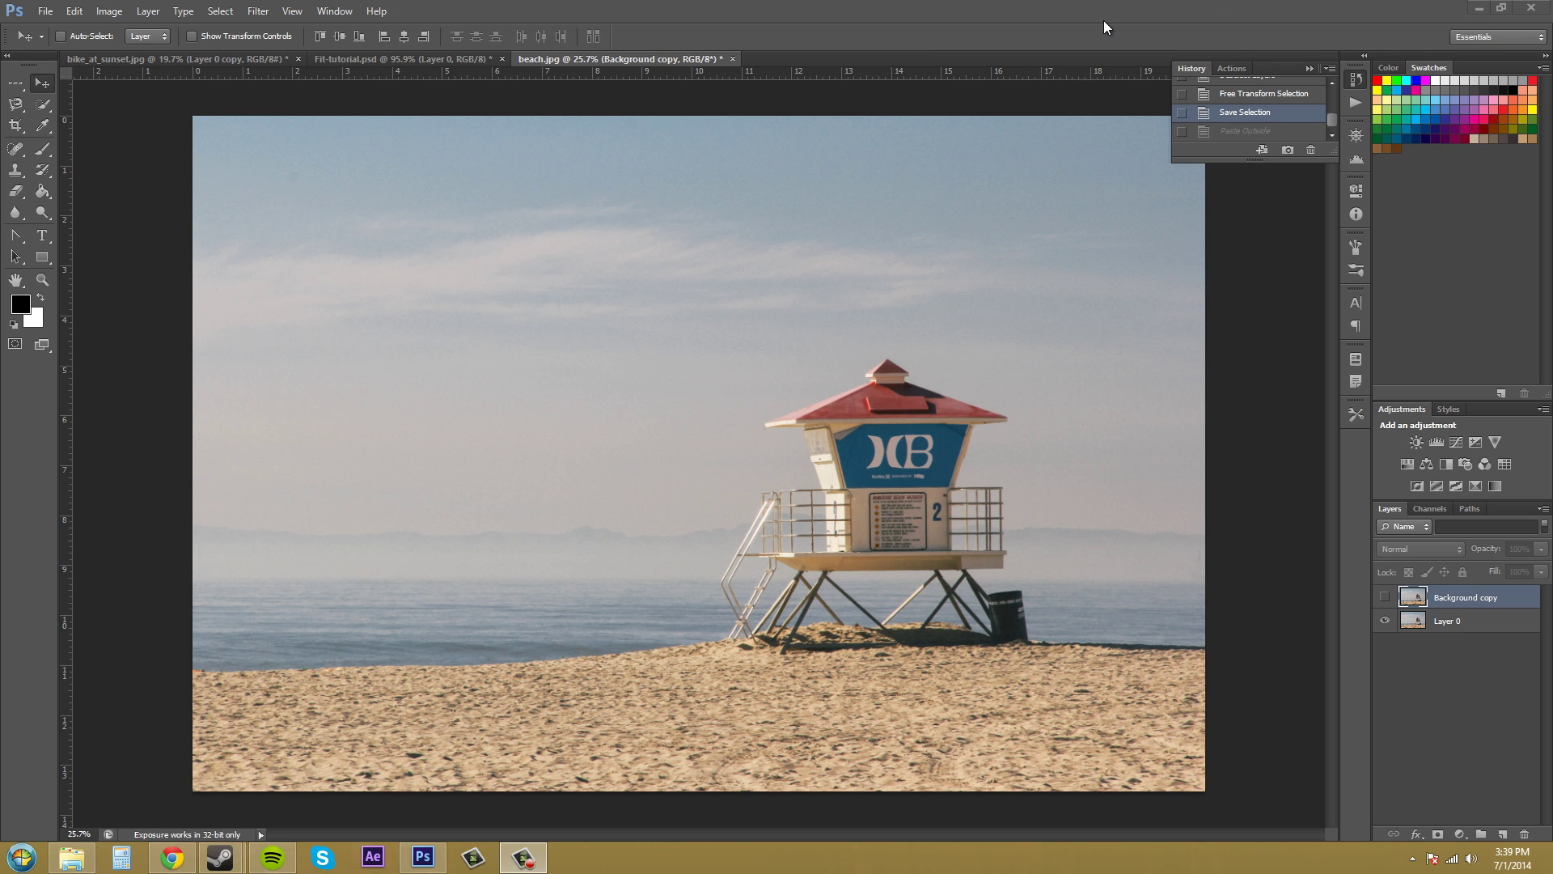
Focus the beach.jpg window so the saved lifeguard-tower selection shows its marching ants.
{"action": "left_click", "coordinate": [945, 12]}
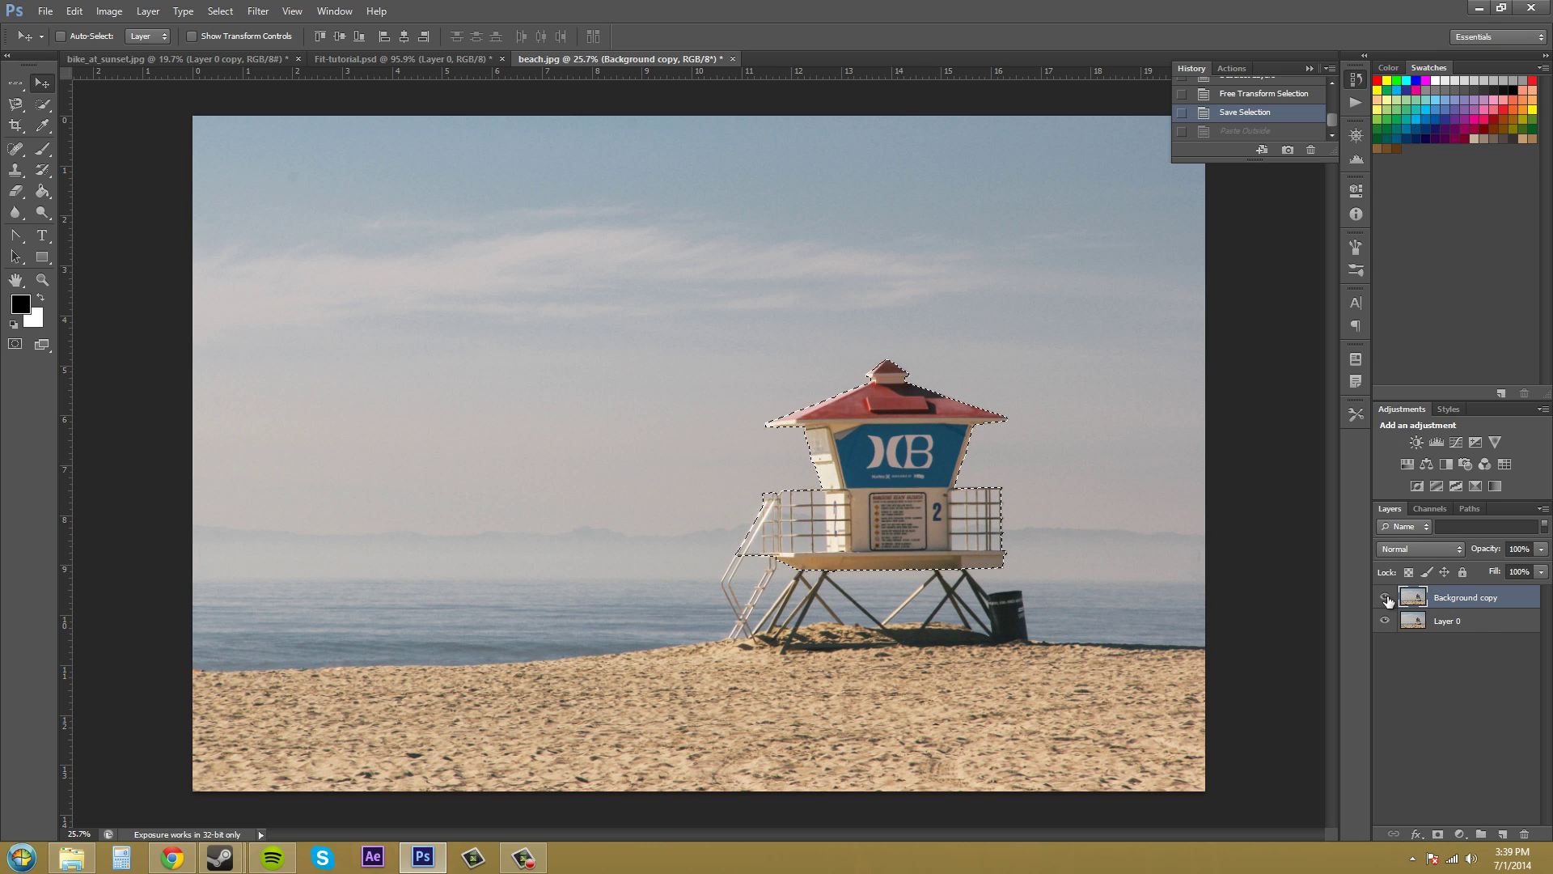
{"action": "left_click", "coordinate": [1468, 622]}
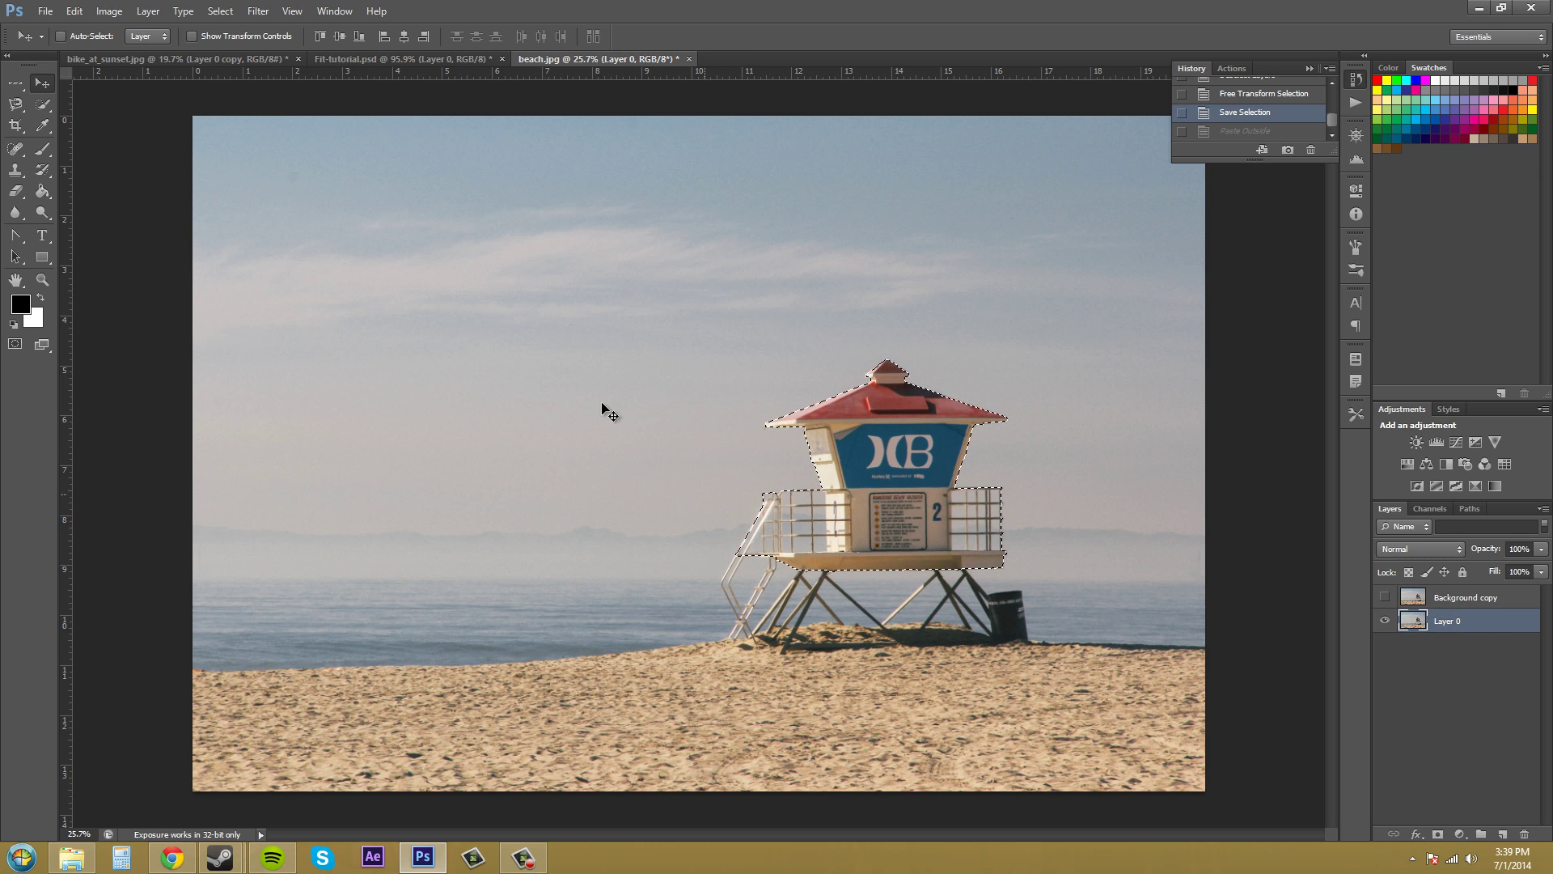
{"action": "left_click", "coordinate": [77, 16]}
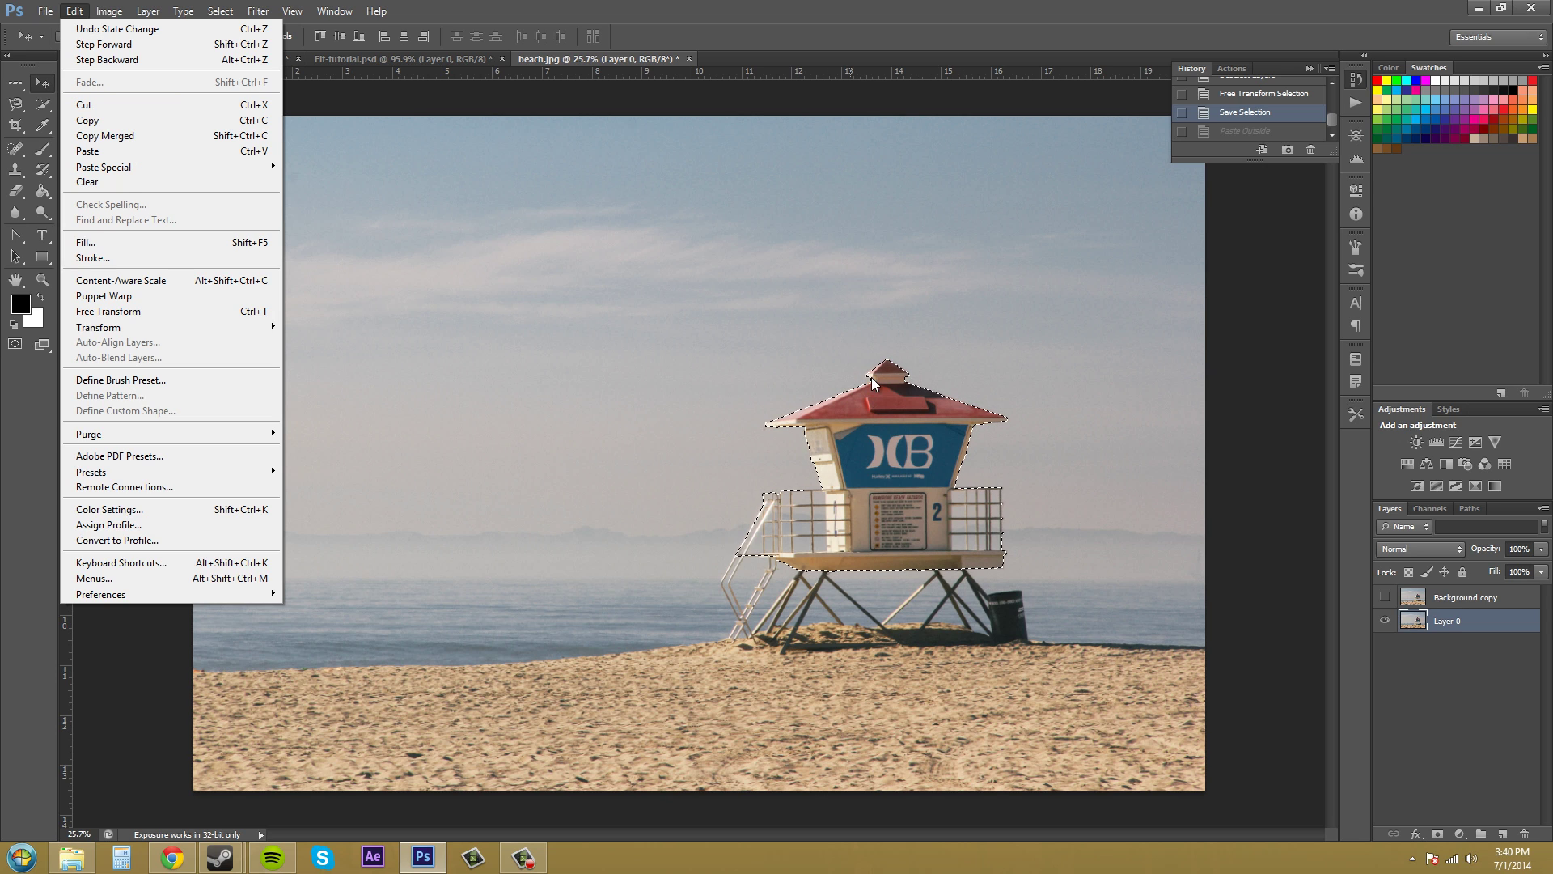
{"action": "left_click", "coordinate": [1438, 713]}
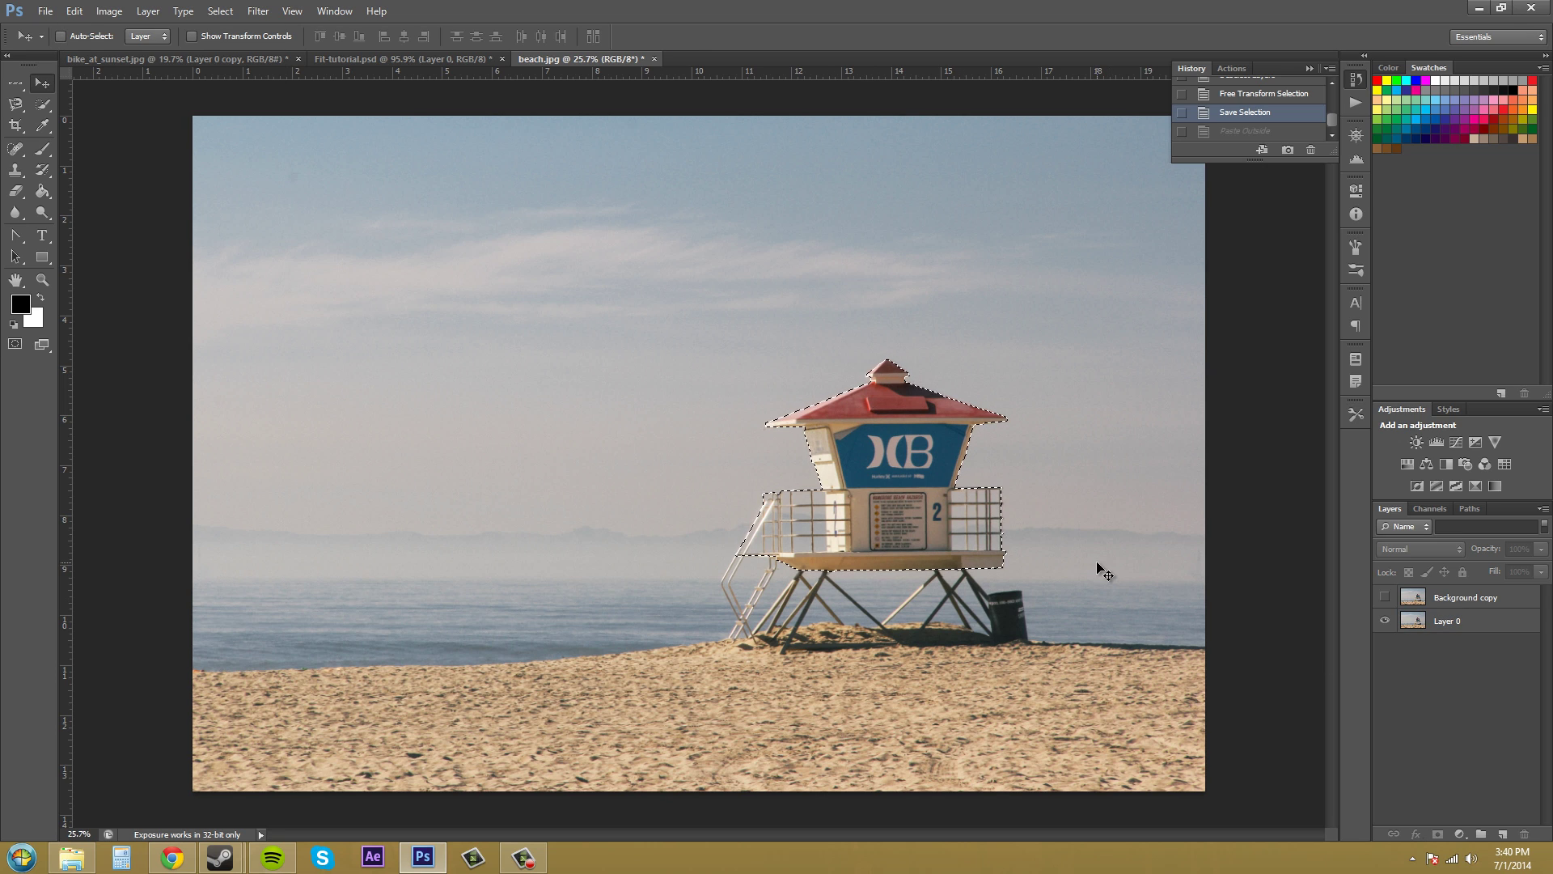
{"action": "left_click", "coordinate": [1440, 619]}
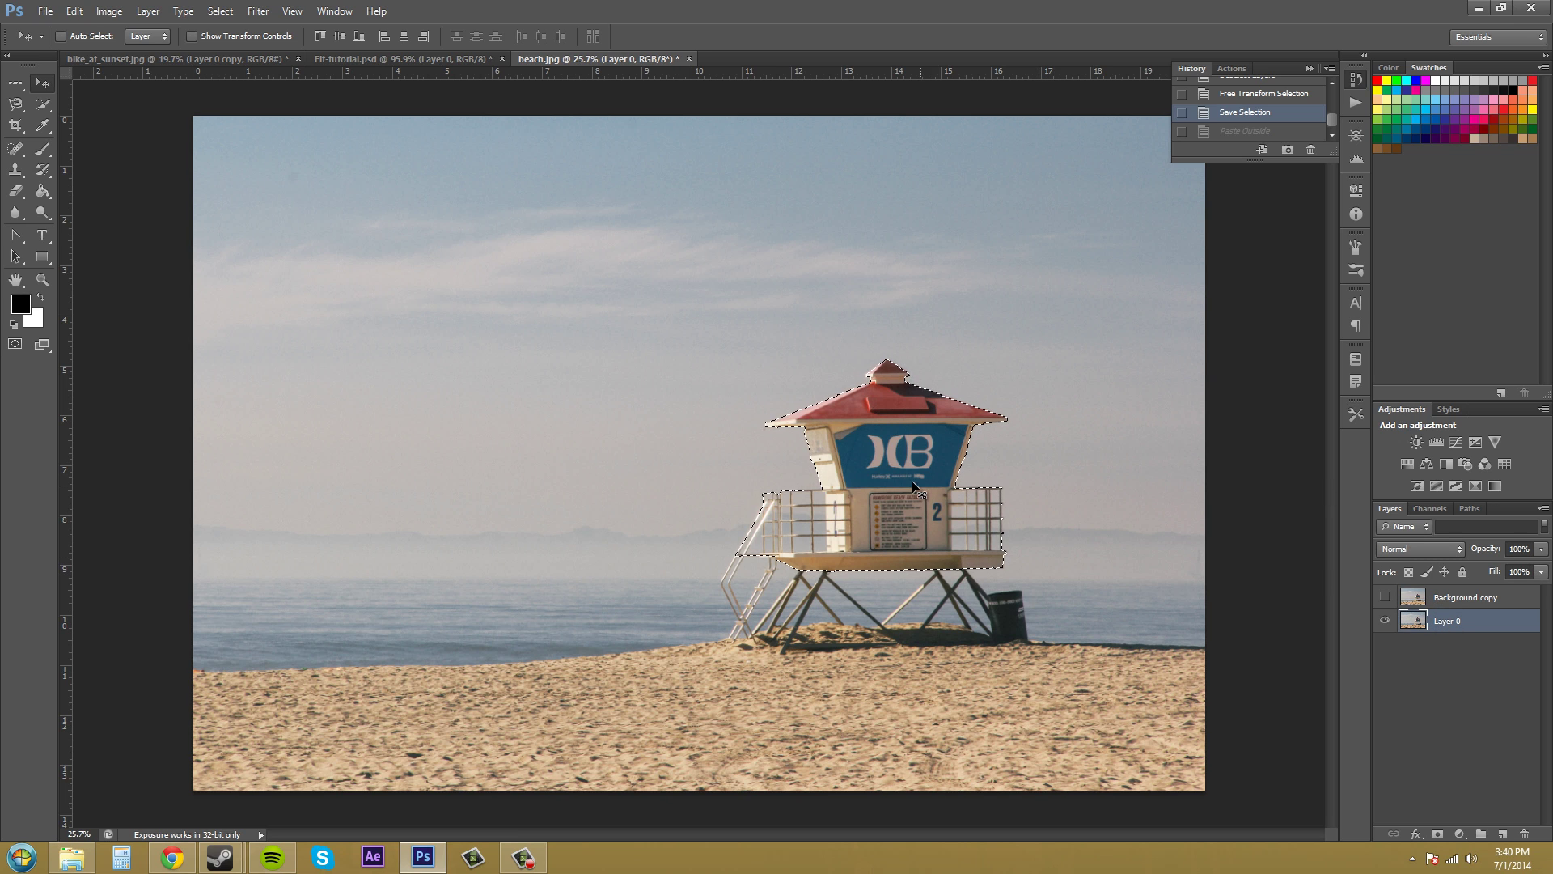
{"action": "left_click", "coordinate": [74, 11]}
{"action": "left_click", "coordinate": [95, 105]}
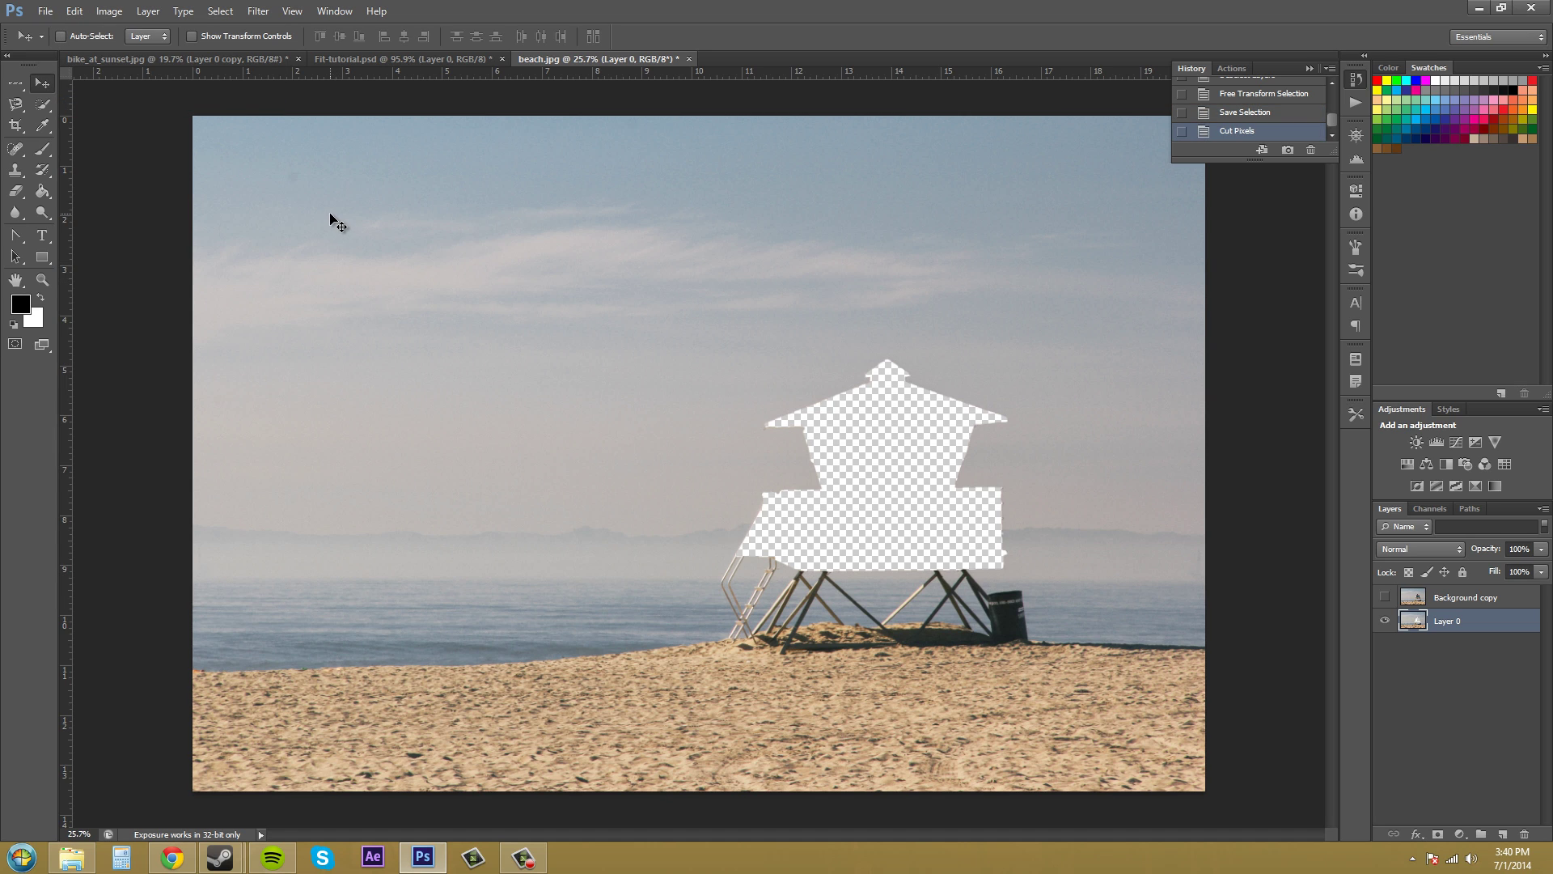
{"action": "left_click", "coordinate": [75, 12]}
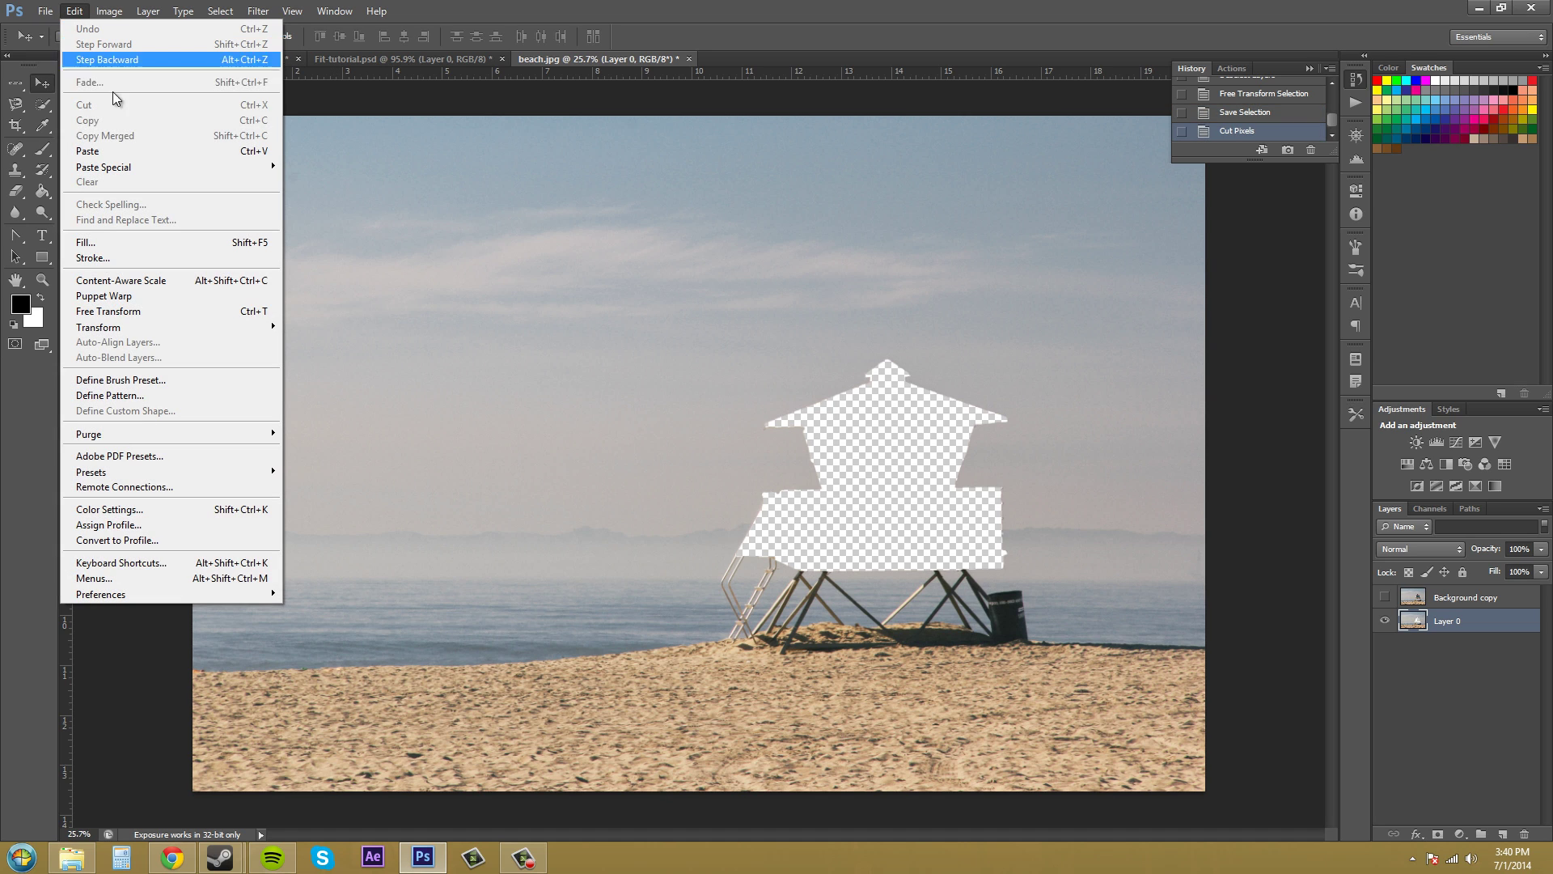
{"action": "left_click", "coordinate": [126, 152]}
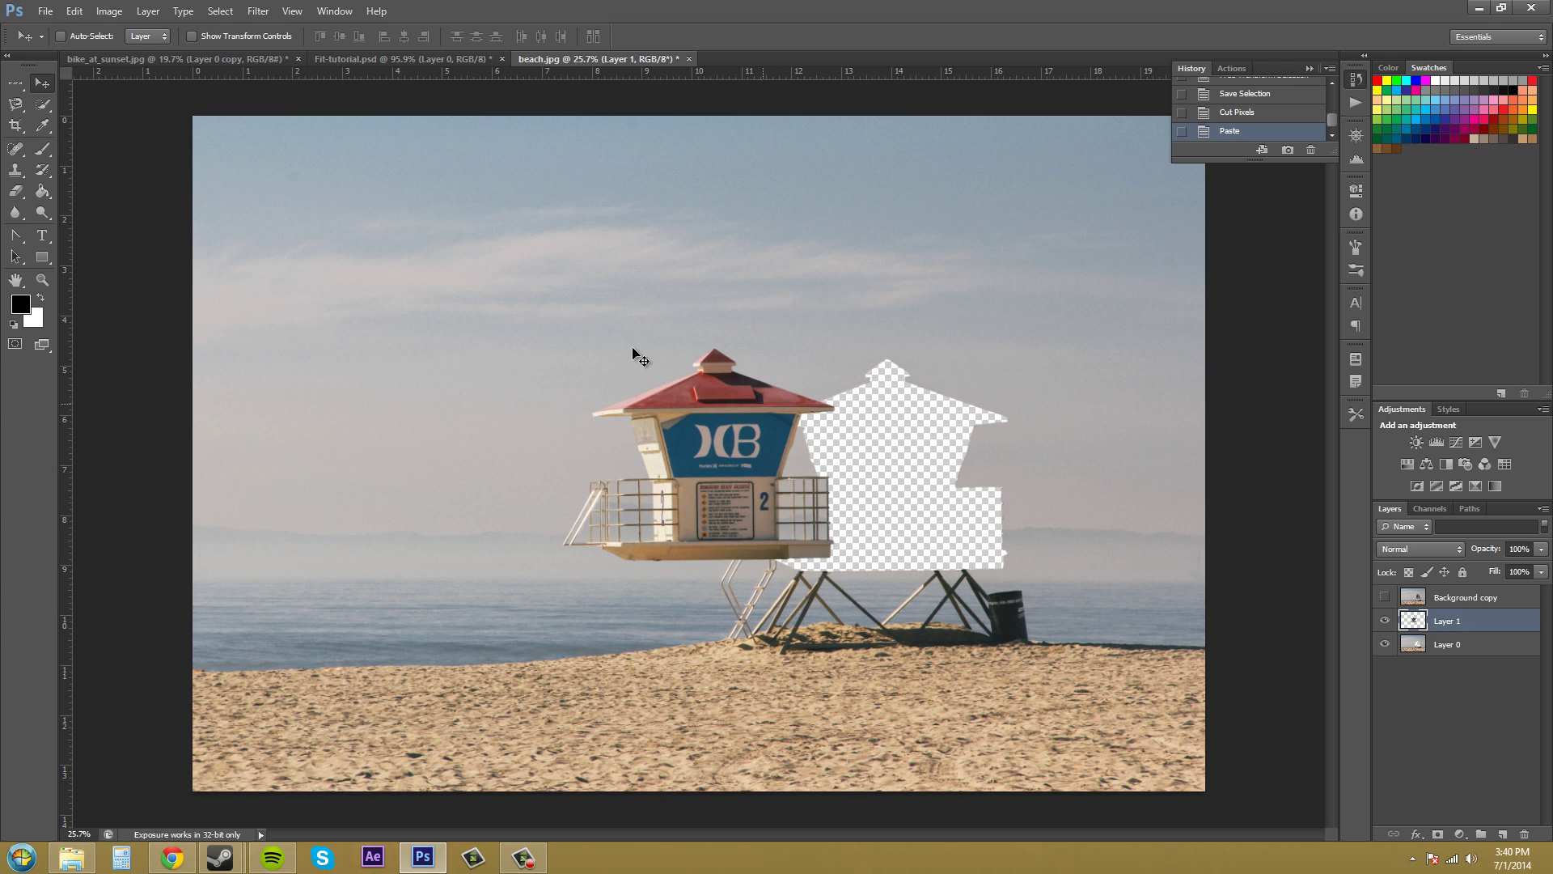
{"action": "left_click_drag", "start_coordinate": [744, 430], "coordinate": [588, 400]}
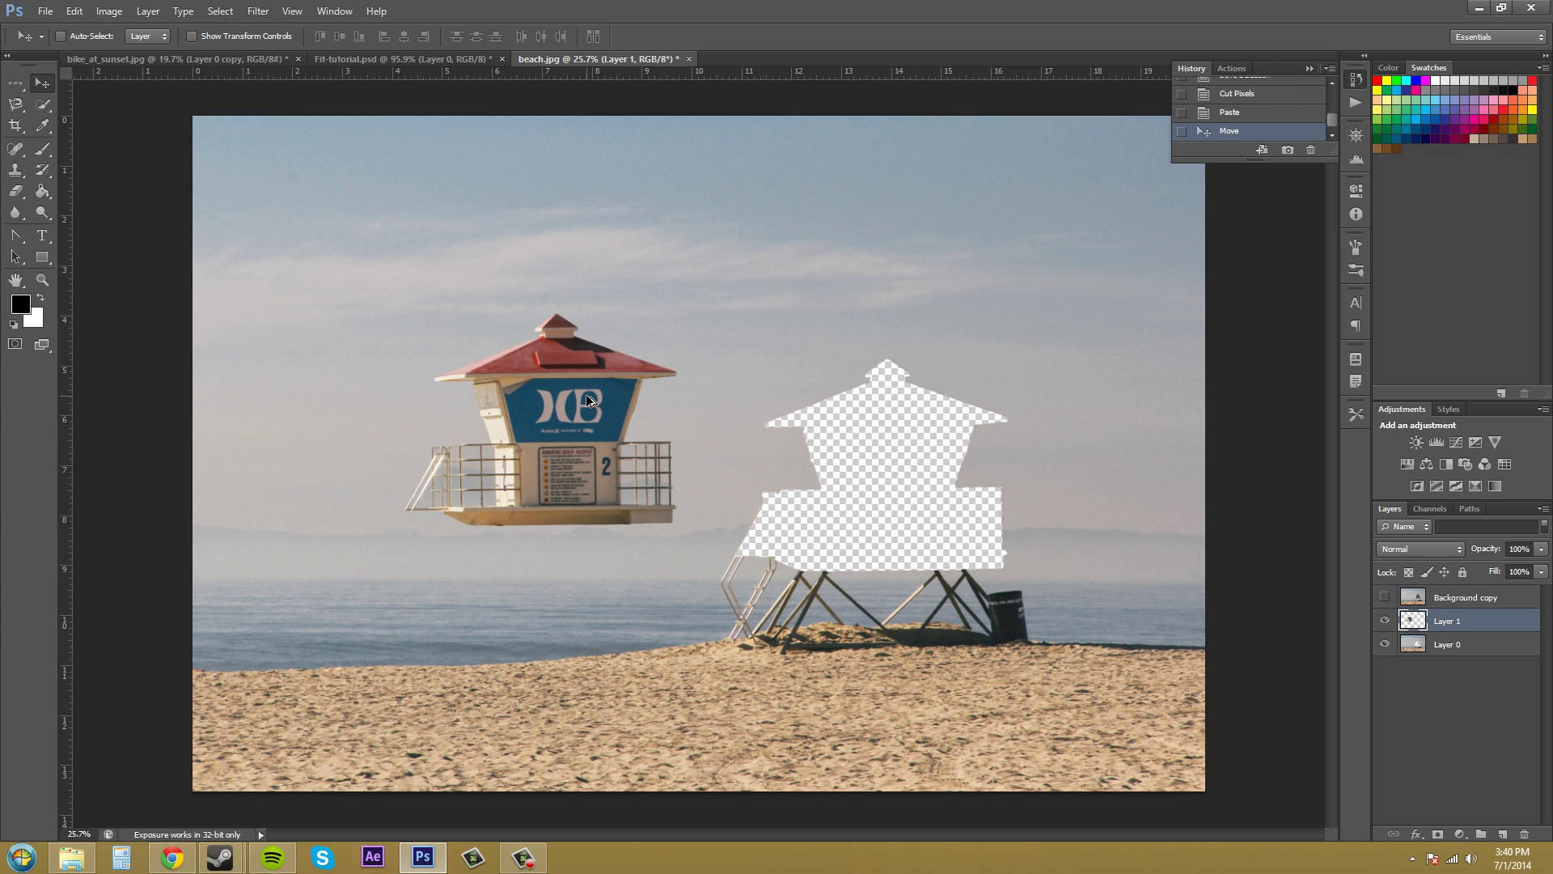
{"action": "key", "text": "ctrl+alt+z"}
{"action": "key", "text": "ctrl+alt+z"}
{"action": "key", "text": "ctrl+alt+z"}
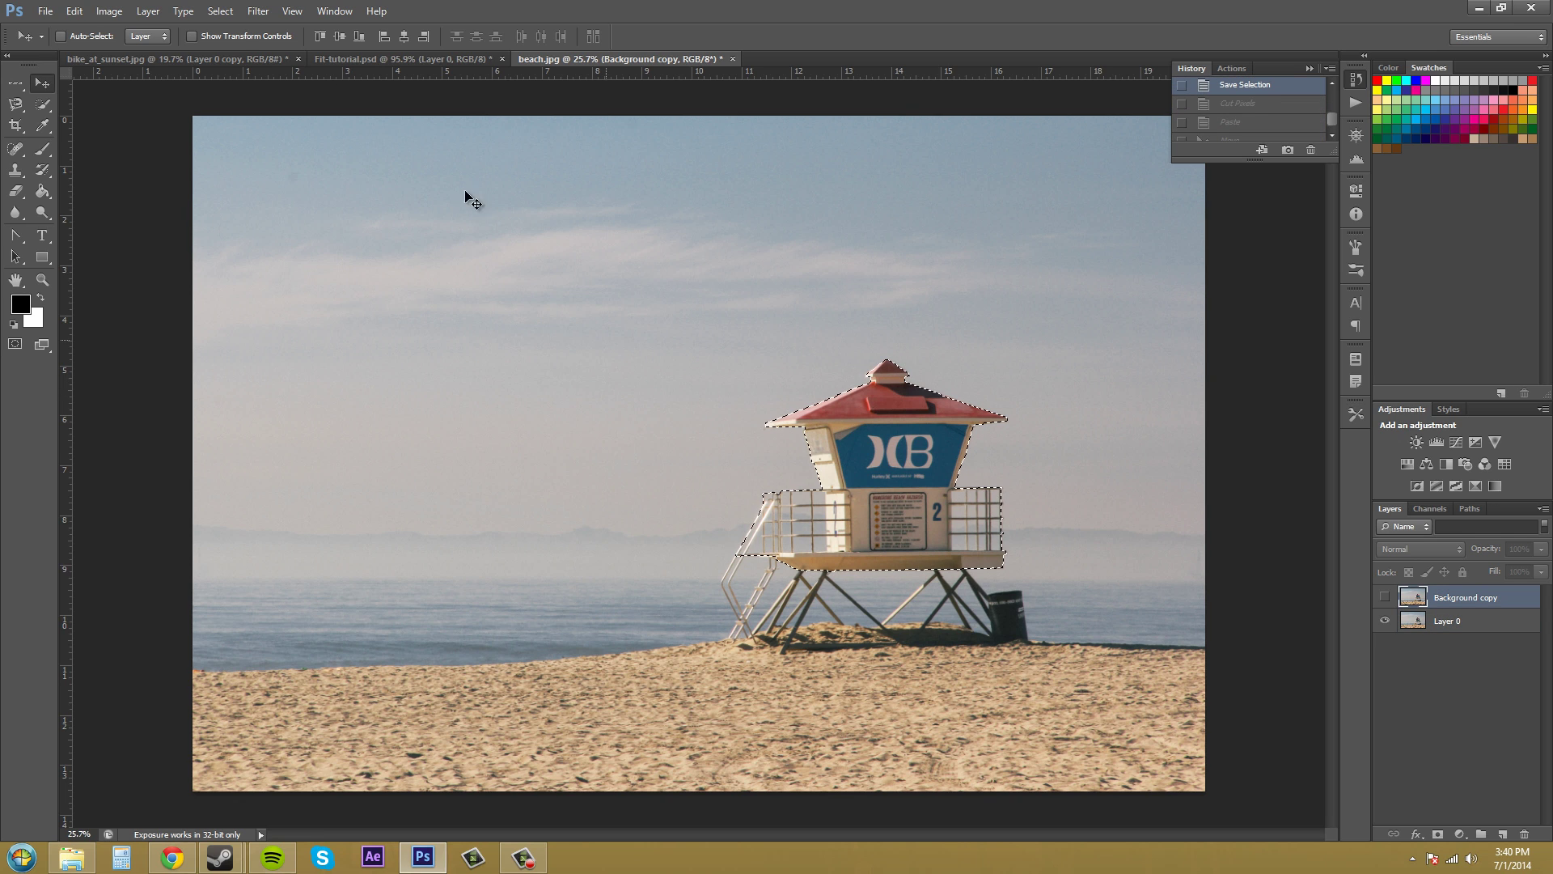
Bring up the Edit menu's Paste Special options on the beach photo.
{"action": "left_click", "coordinate": [79, 13]}
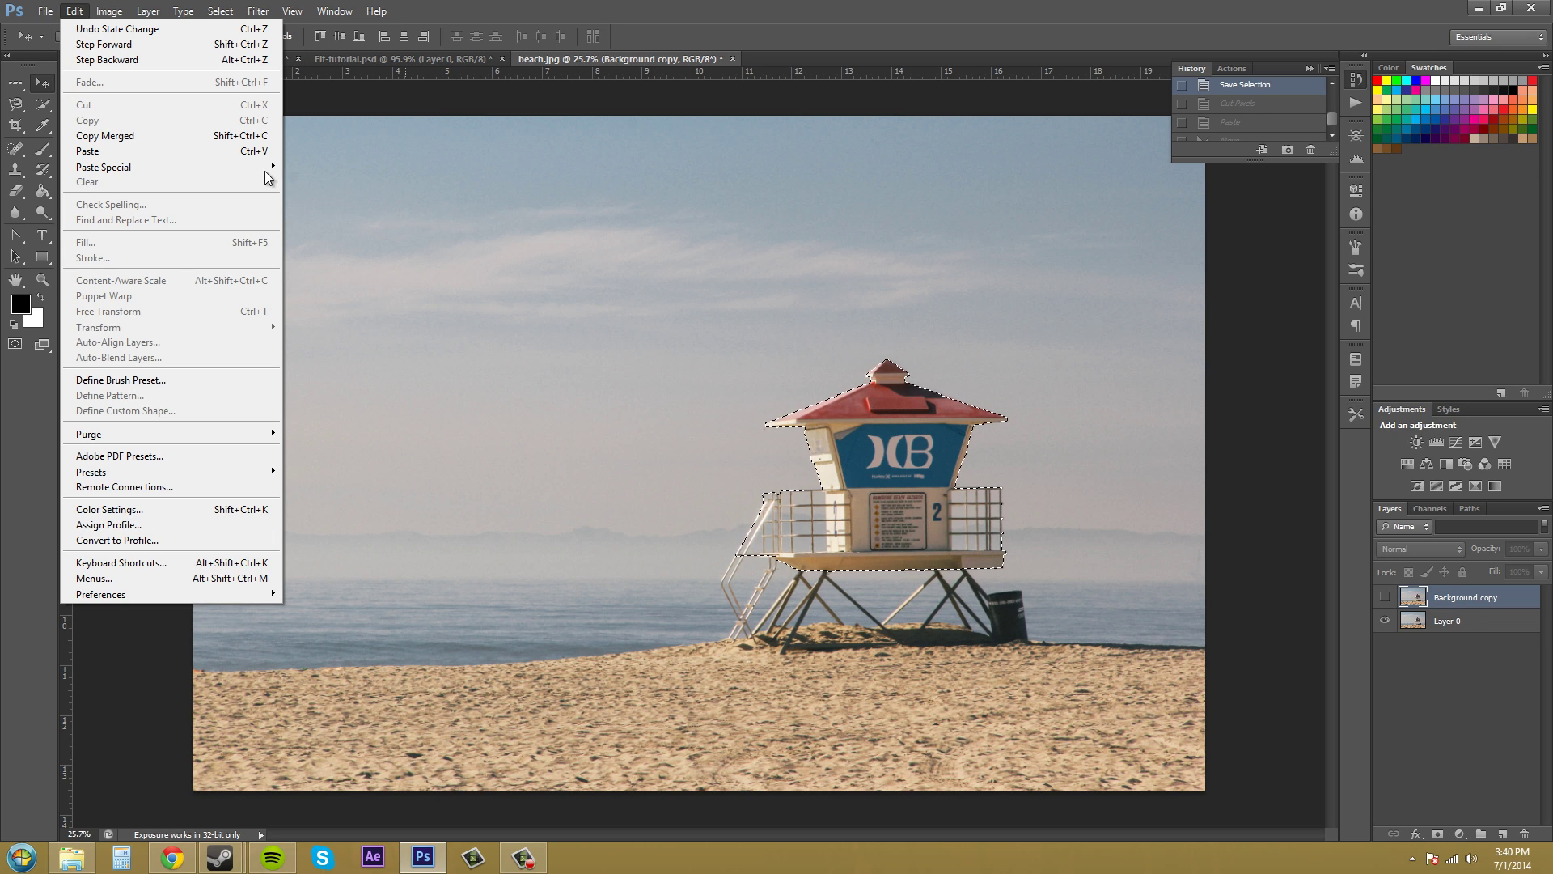
{"action": "mouse_move", "coordinate": [106, 165]}
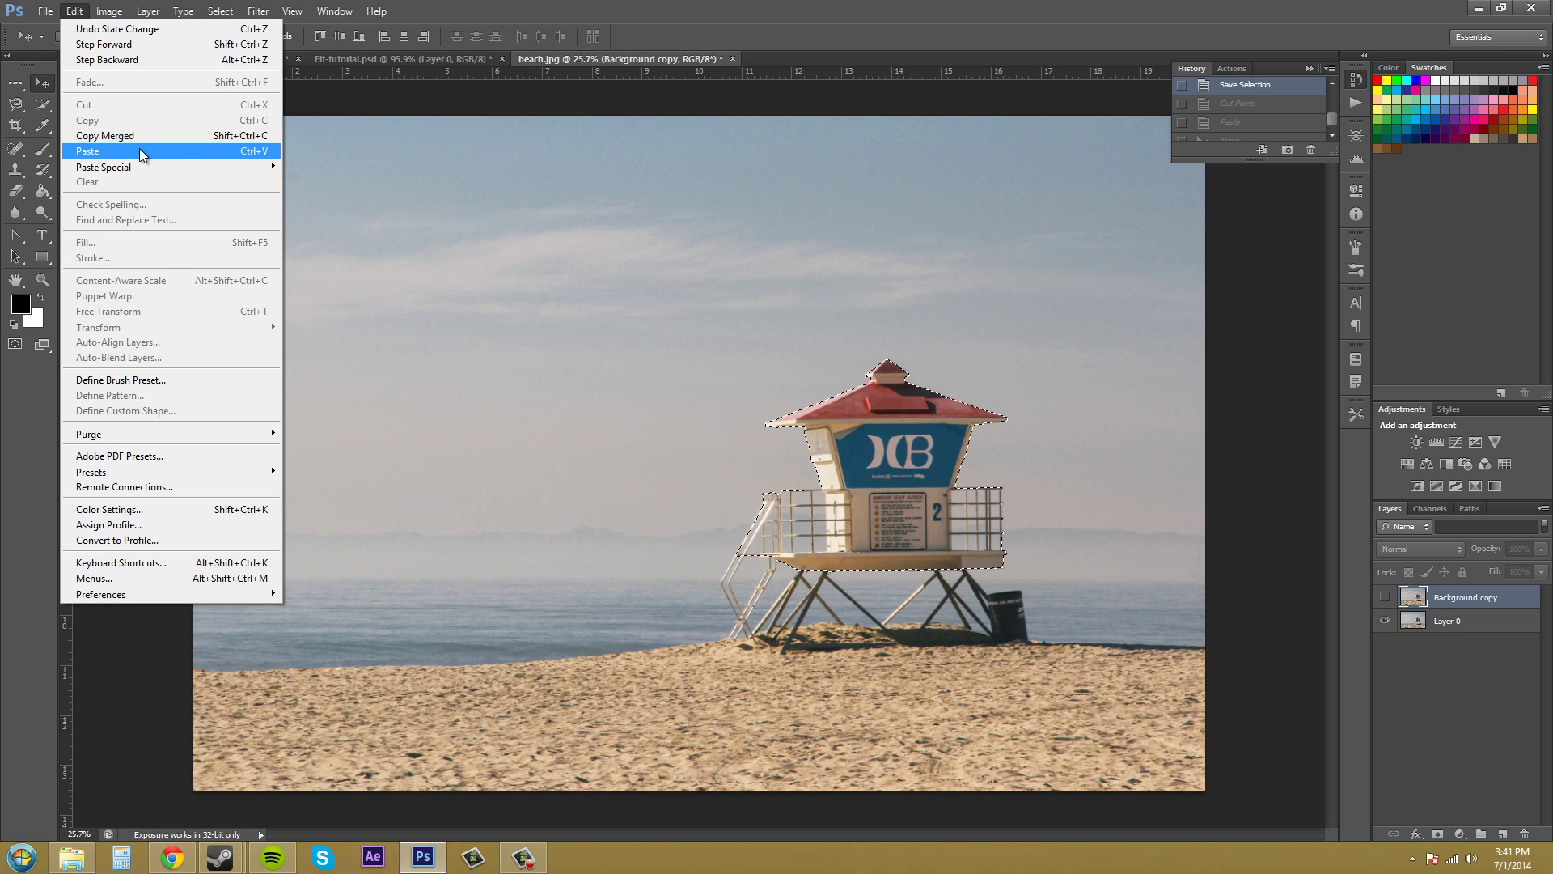
Paste the tower as Layer 1 twice, deleting the first and undoing the second.
{"action": "left_click", "coordinate": [139, 150]}
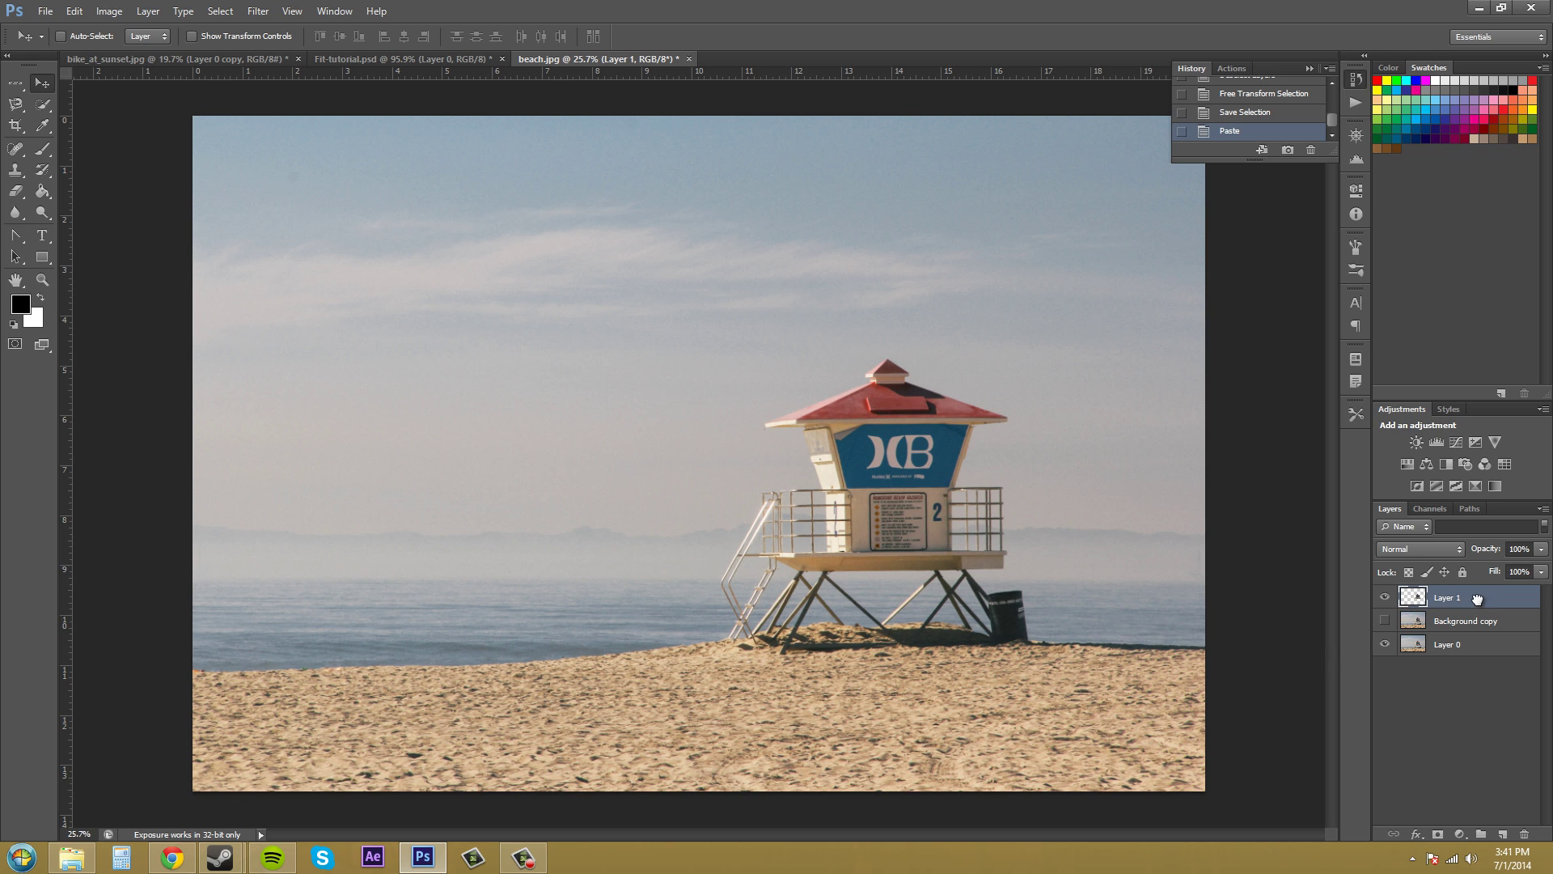
{"action": "key", "text": "Delete"}
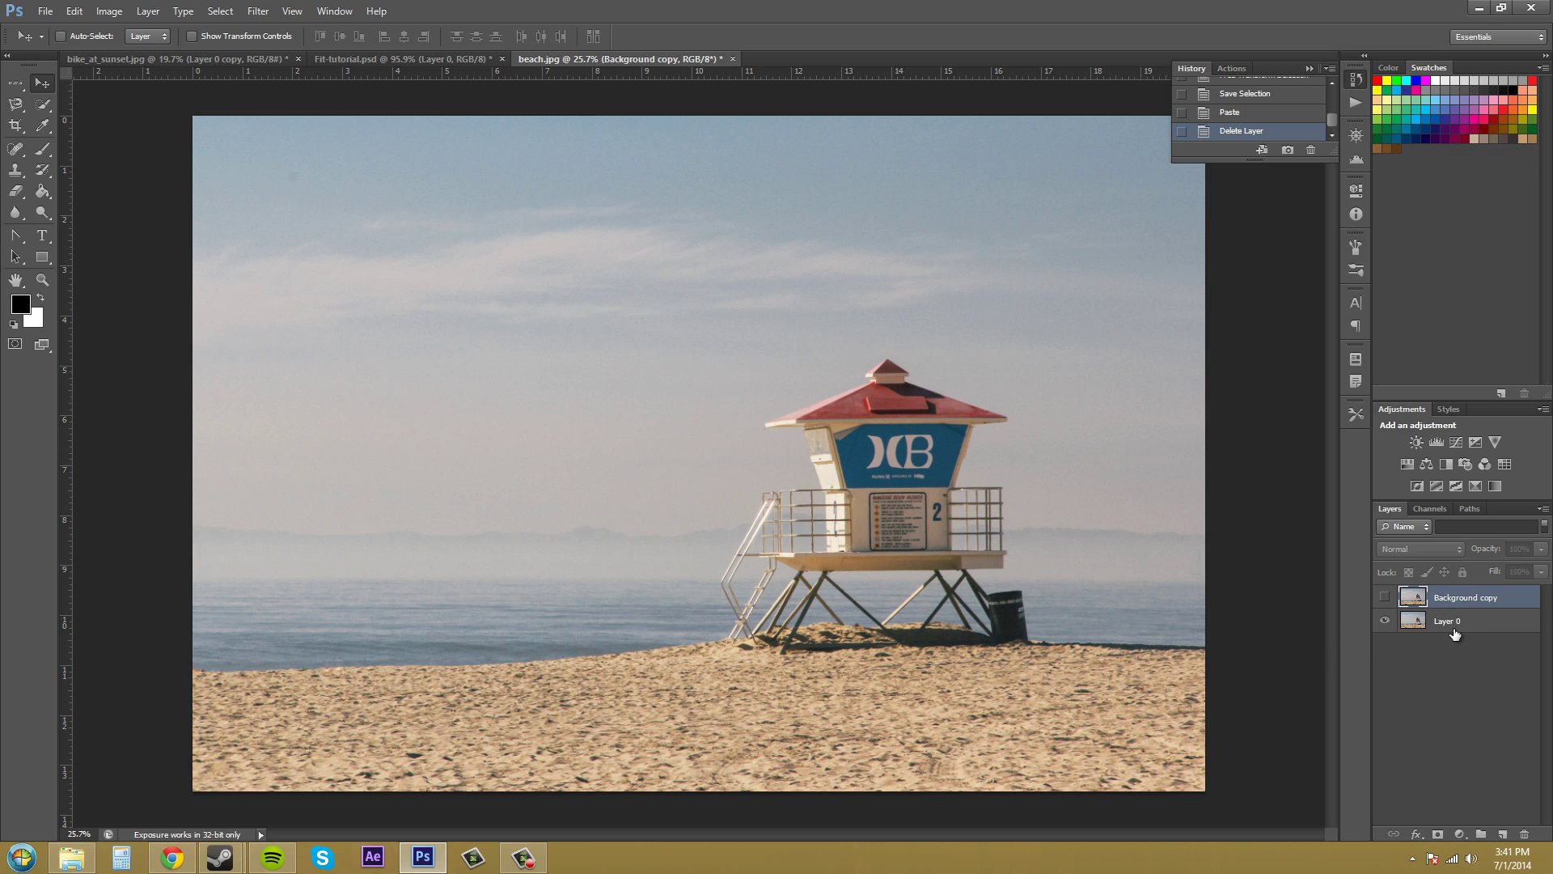
{"action": "left_click", "coordinate": [1453, 628]}
{"action": "left_click", "coordinate": [74, 11]}
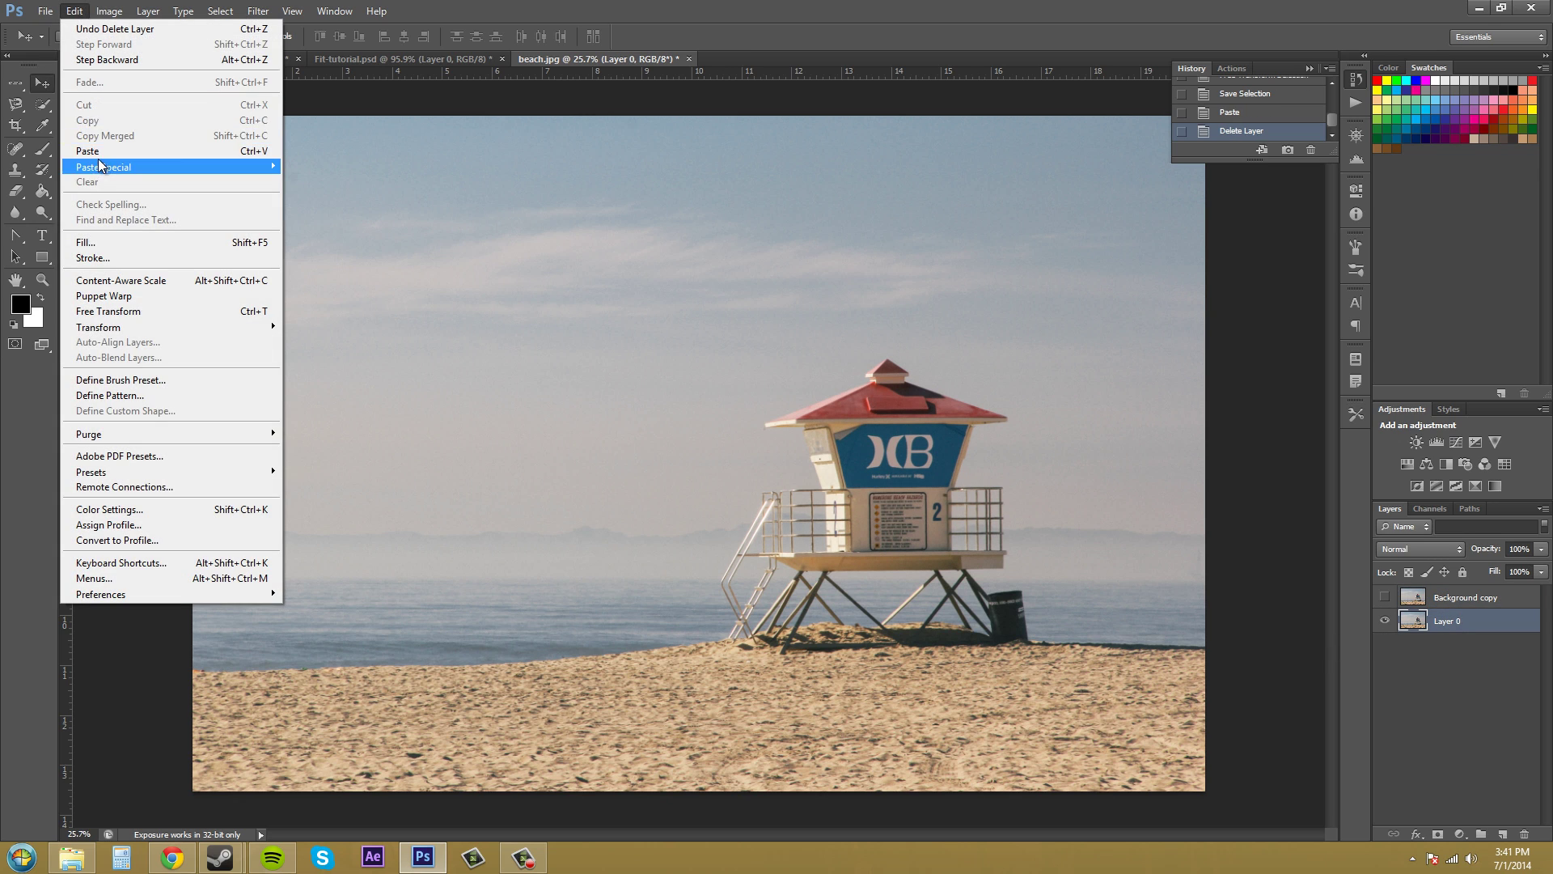
{"action": "left_click", "coordinate": [98, 151]}
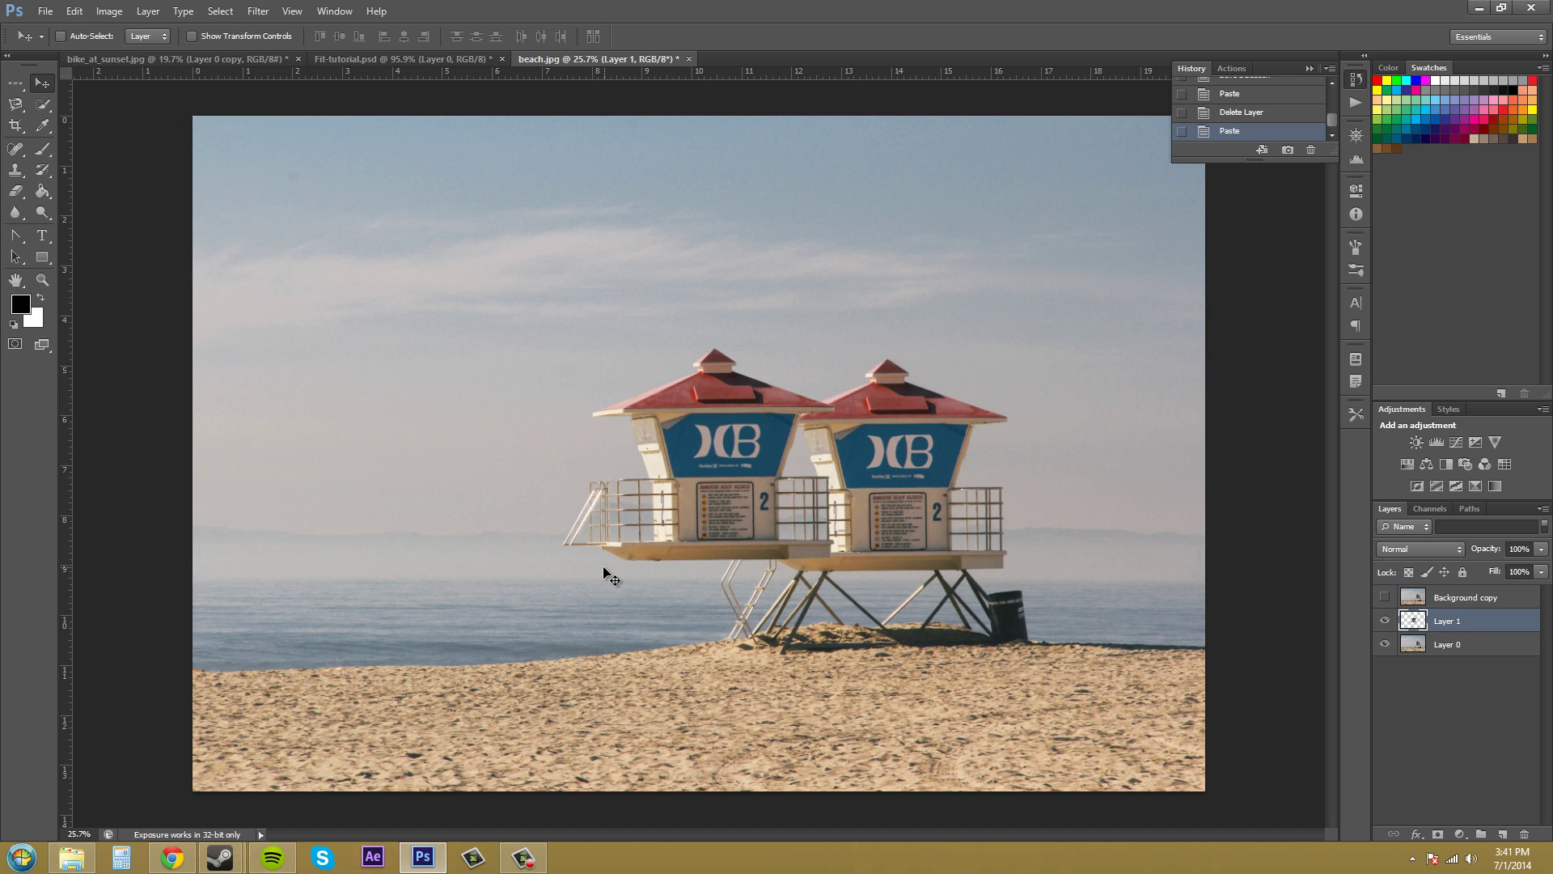
{"action": "key", "text": "ctrl+z"}
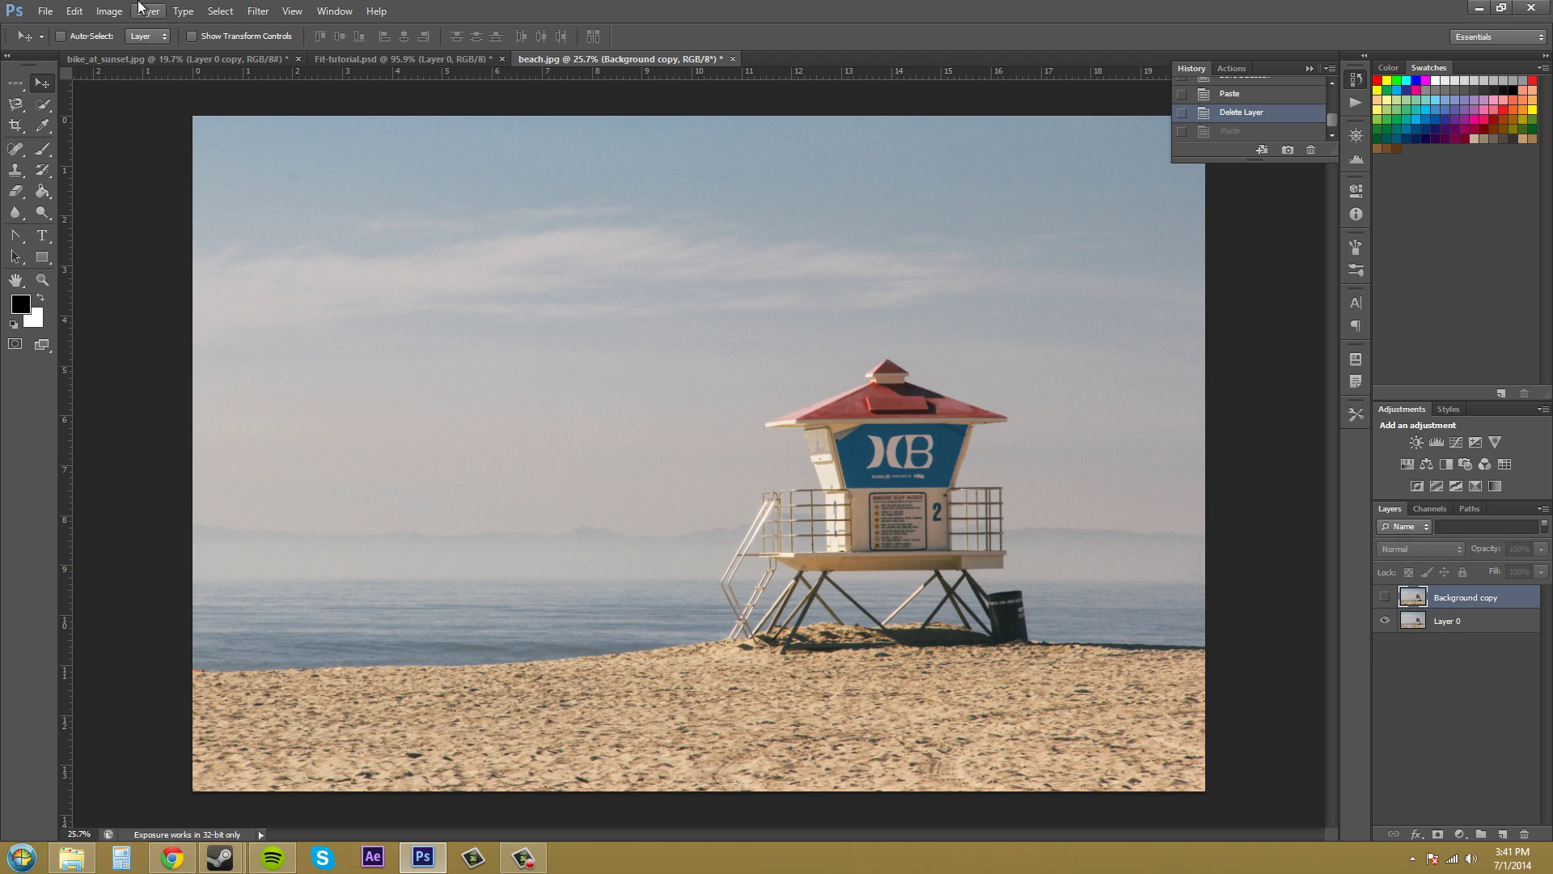
Dismiss the paste options and delete the Background copy layer.
{"action": "left_click", "coordinate": [77, 13]}
{"action": "mouse_move", "coordinate": [110, 165]}
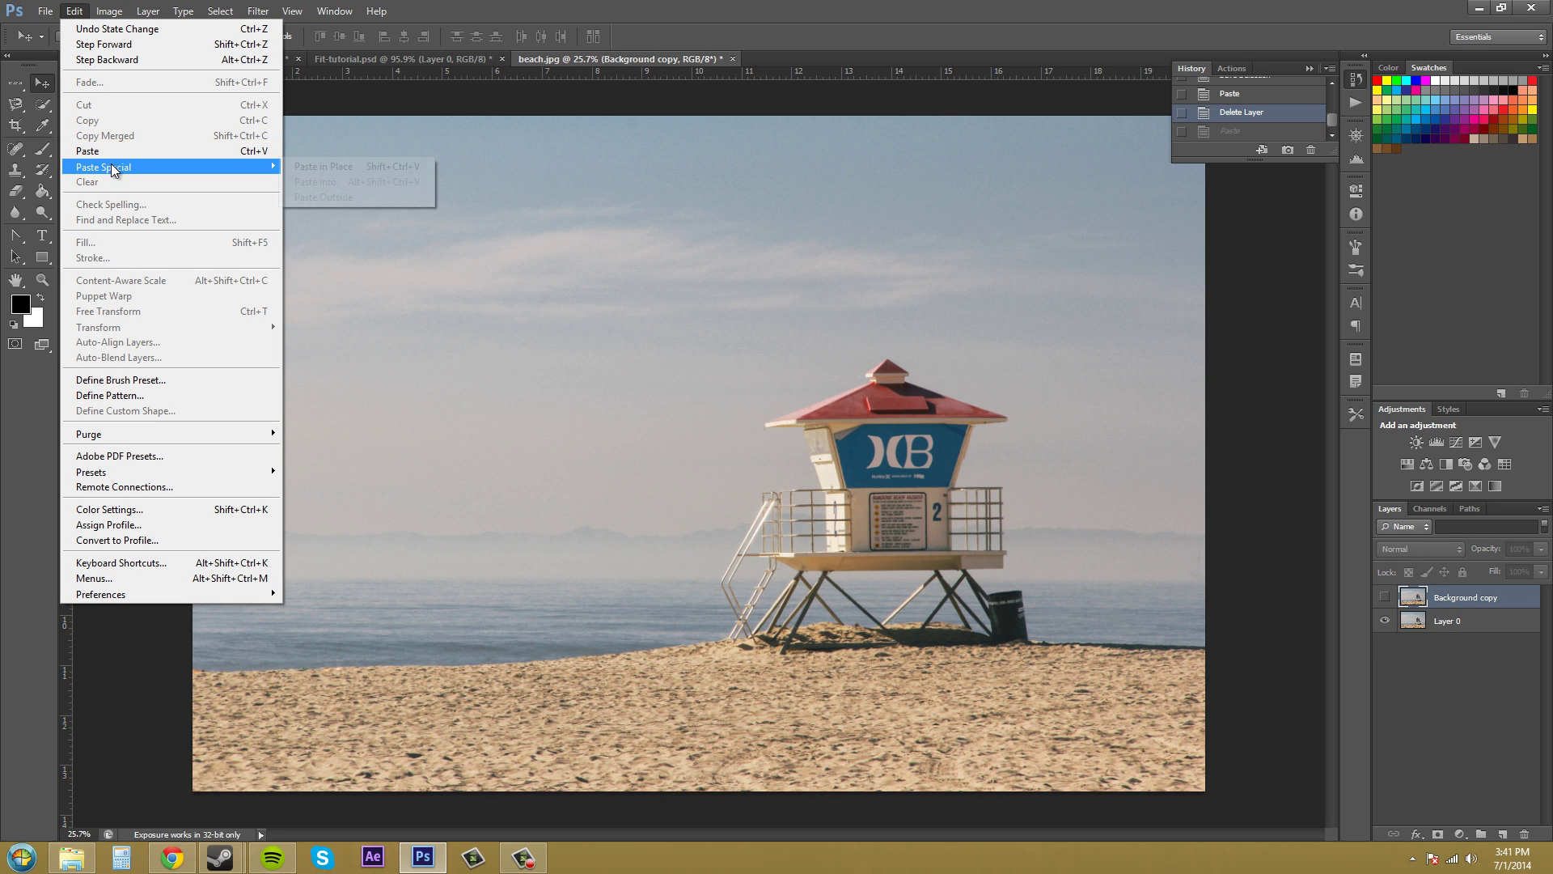
{"action": "left_click", "coordinate": [1497, 718]}
{"action": "left_click", "coordinate": [1475, 622]}
{"action": "left_click", "coordinate": [1475, 600]}
{"action": "left_click_drag", "start_coordinate": [1458, 599], "coordinate": [1525, 834]}
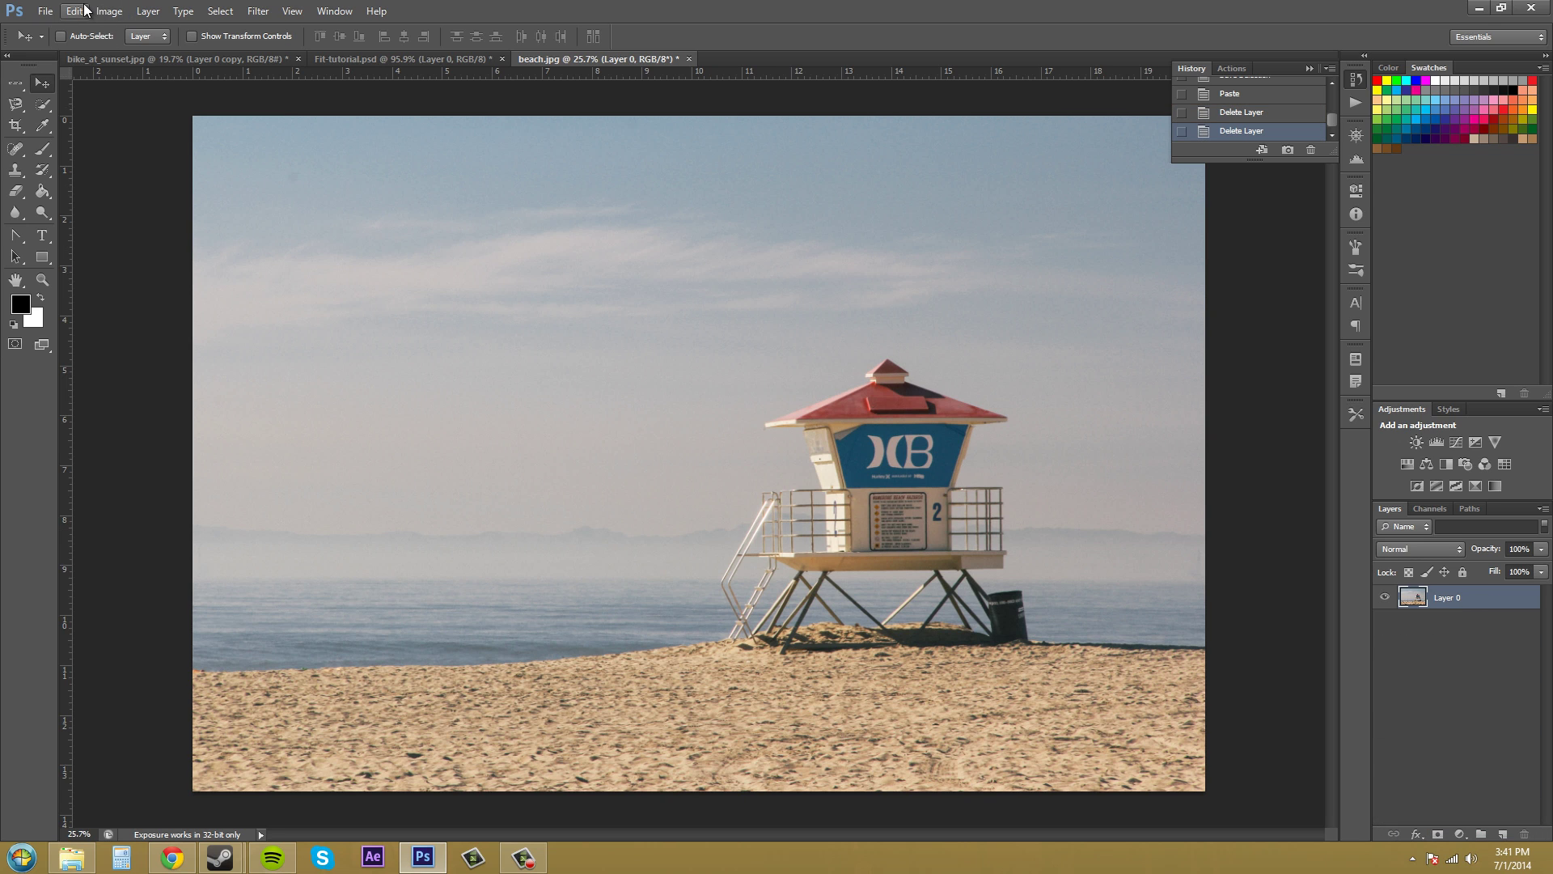
Paste the tower in place as Layer 1, then move it lower in the layer stack.
{"action": "left_click", "coordinate": [75, 11]}
{"action": "mouse_move", "coordinate": [114, 167]}
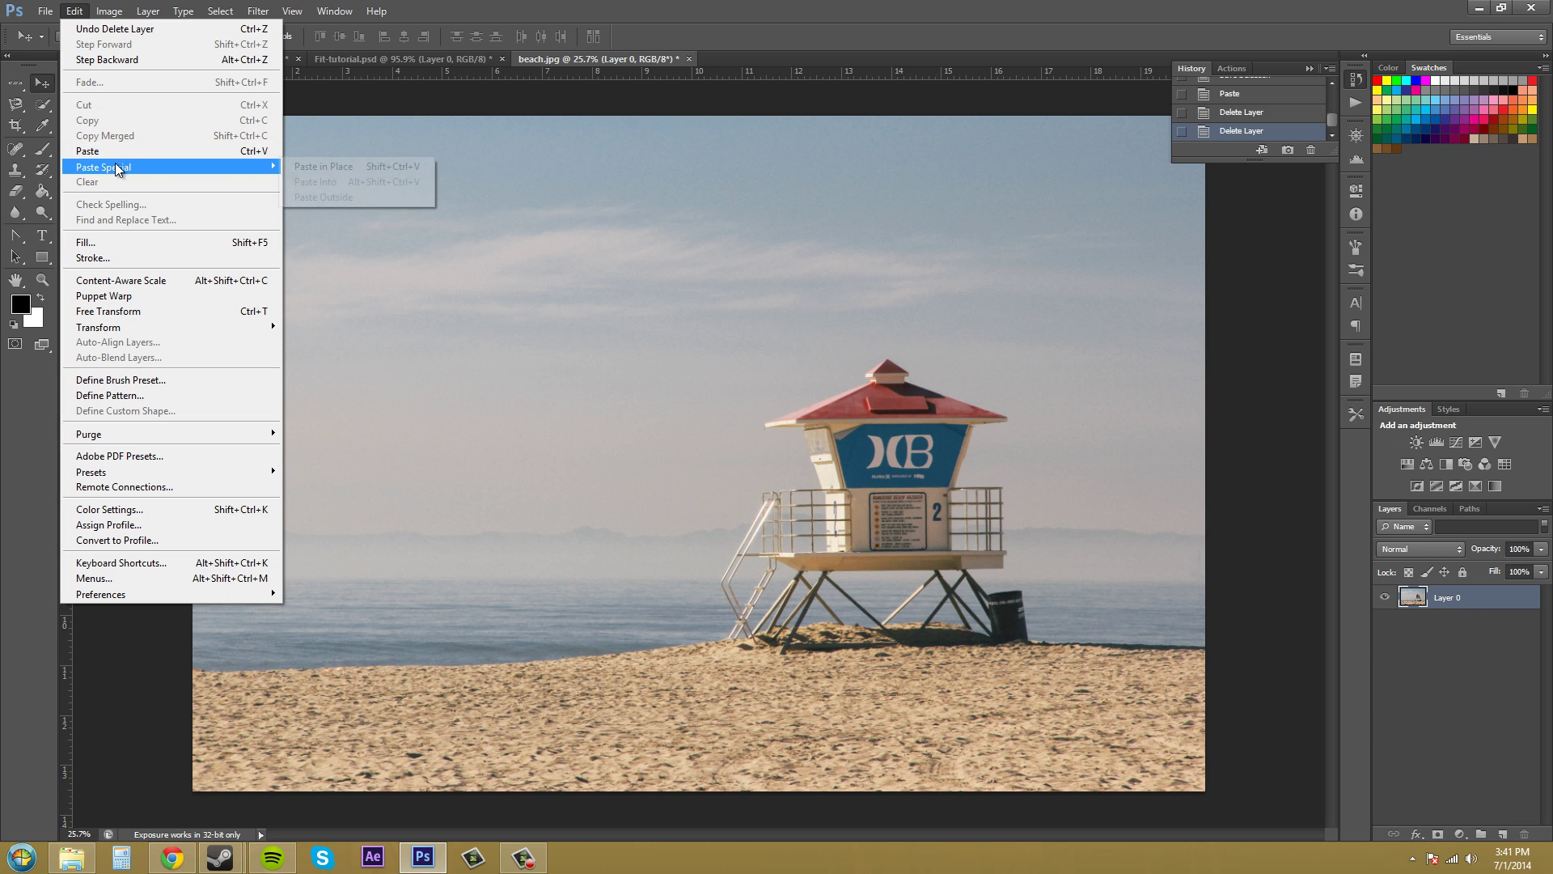
{"action": "left_click", "coordinate": [313, 169]}
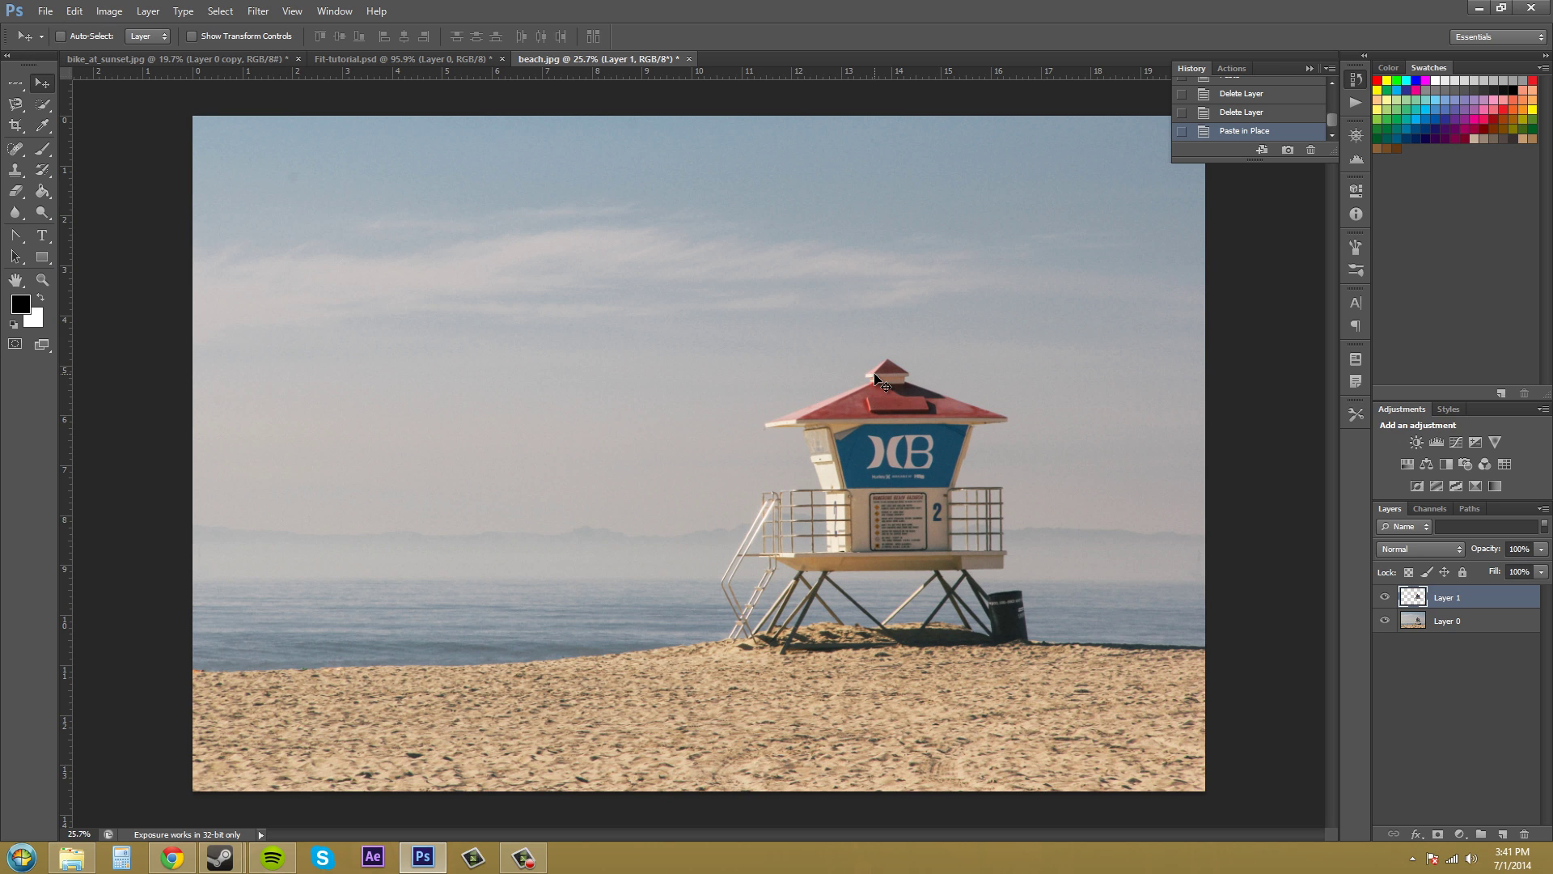
{"action": "left_click_drag", "start_coordinate": [859, 374], "coordinate": [500, 213]}
{"action": "key", "text": "ctrl+z"}
{"action": "left_click", "coordinate": [1455, 628]}
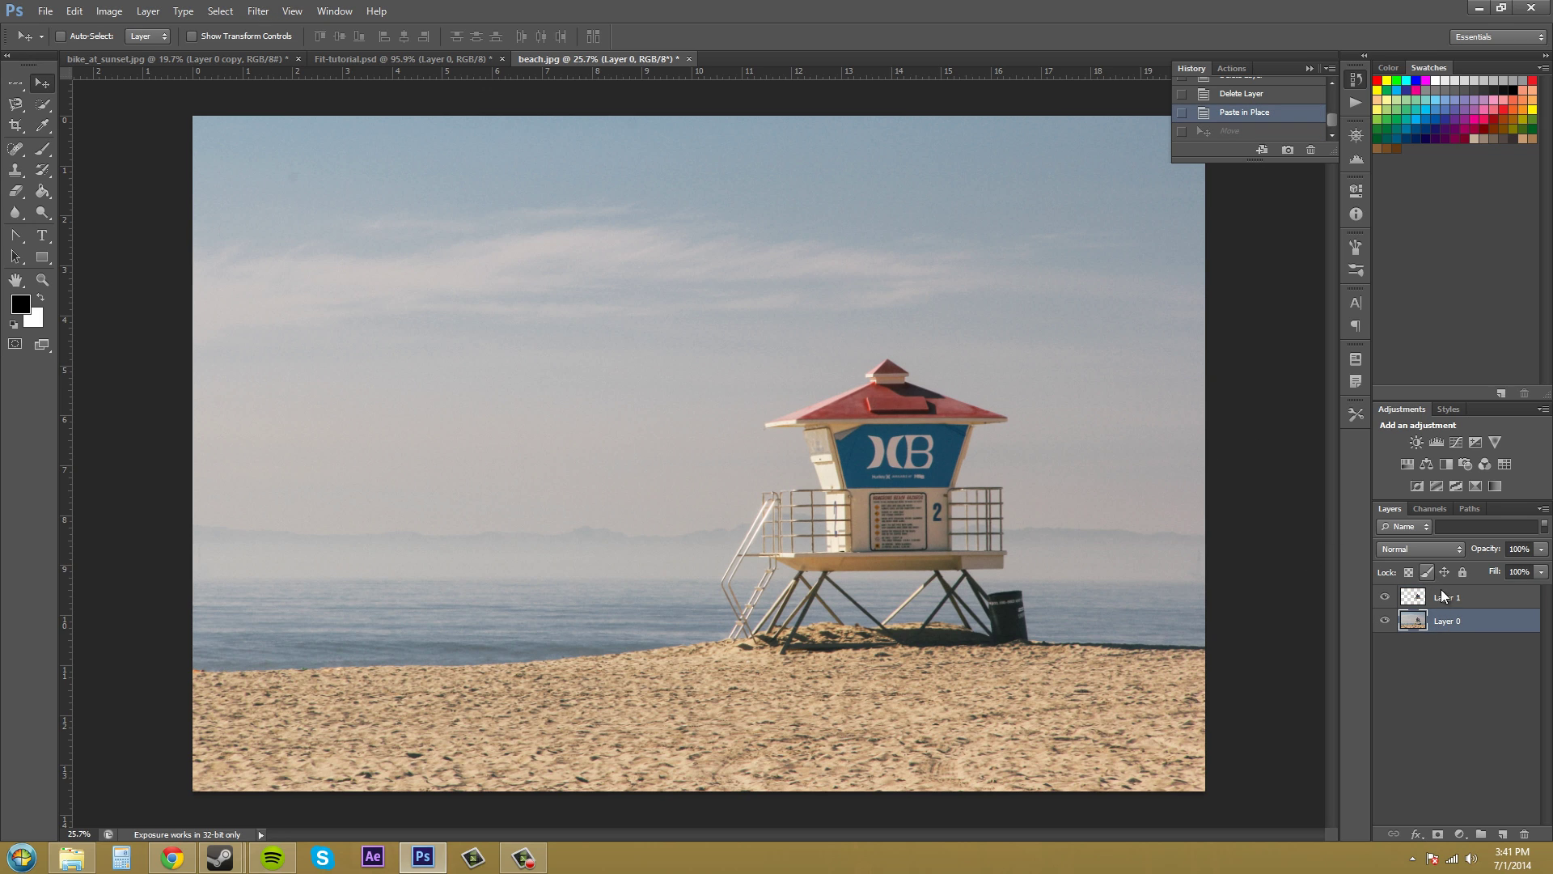
{"action": "mouse_move", "coordinate": [1446, 596]}
{"action": "left_mouse_down"}
{"action": "mouse_move", "coordinate": [1460, 718]}
{"action": "mouse_move", "coordinate": [1456, 604]}
{"action": "left_mouse_up"}
Step back in History to restore Background copy and the tower selection, removing Layer 1.
{"action": "key", "text": "ctrl+alt+z"}
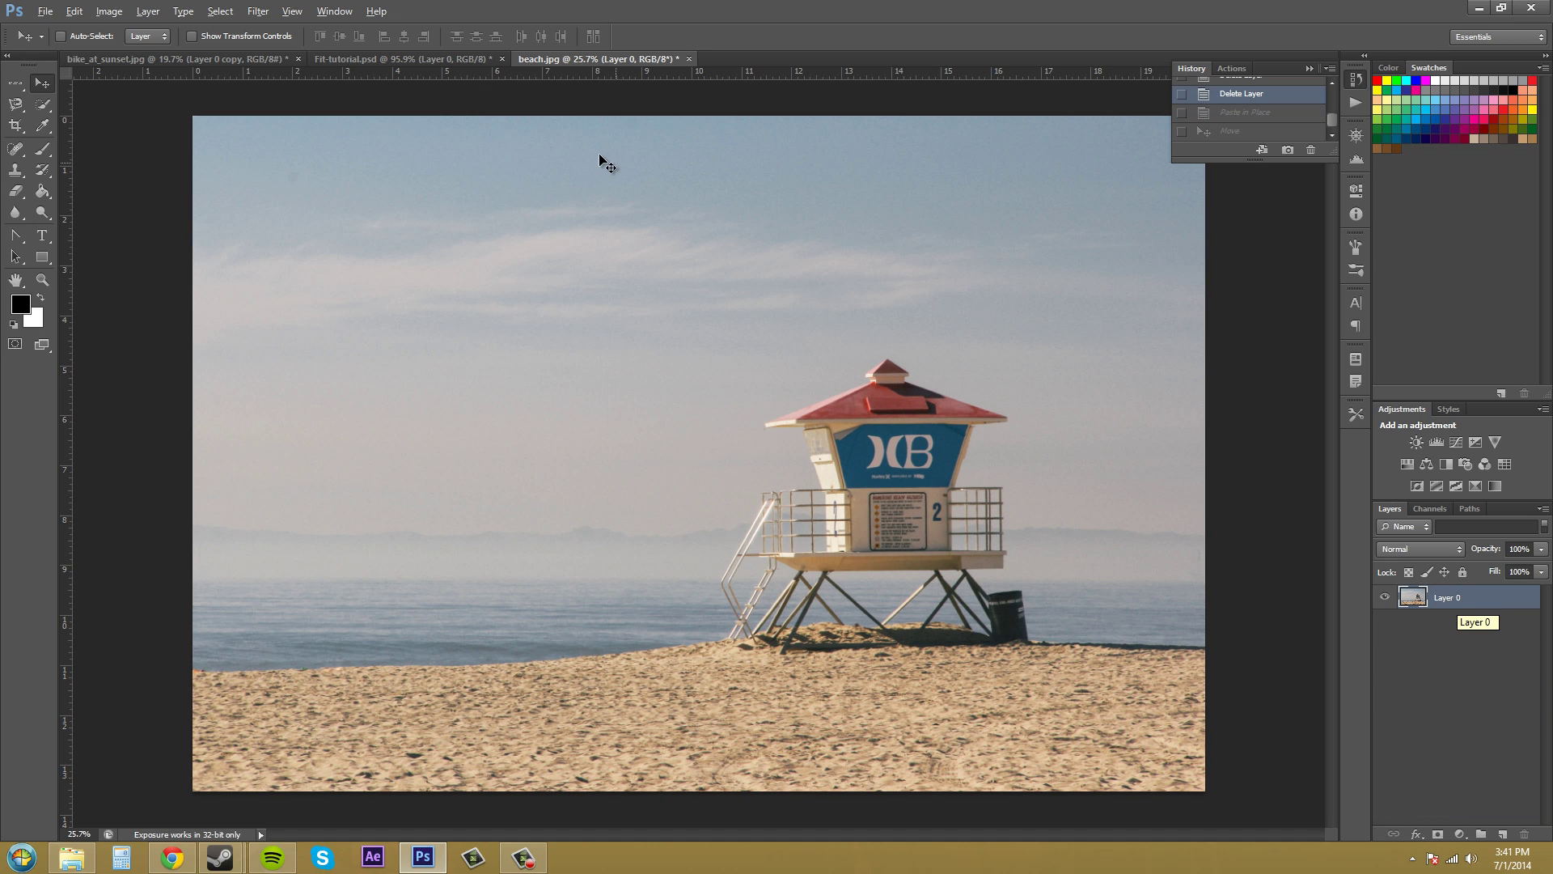
{"action": "key", "text": "ctrl+alt+z"}
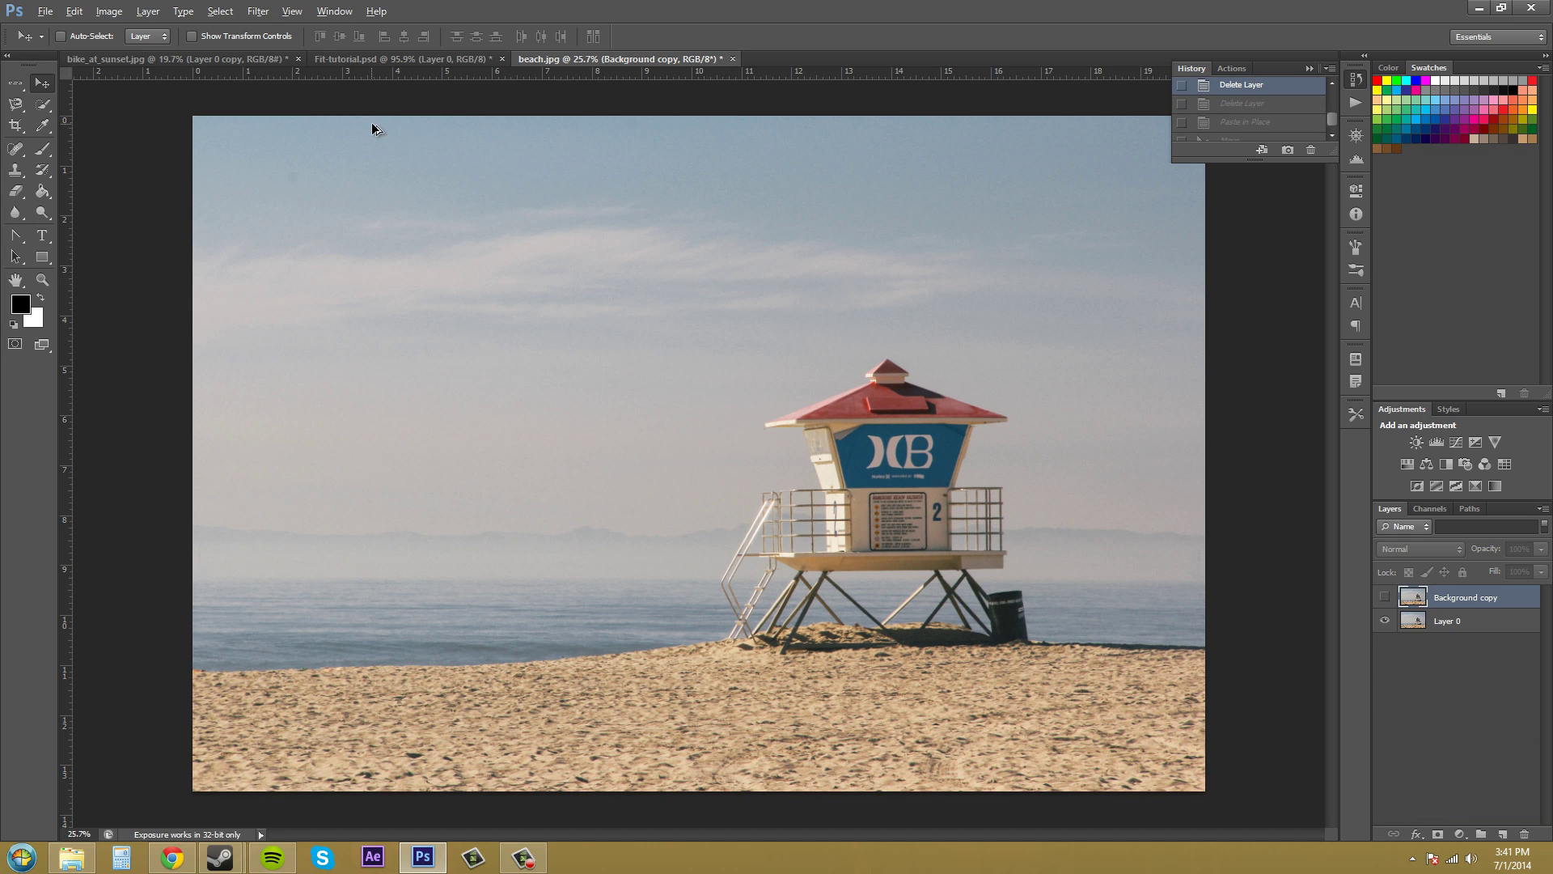
{"action": "key", "text": "ctrl+v"}
{"action": "key", "text": "ctrl+alt+z"}
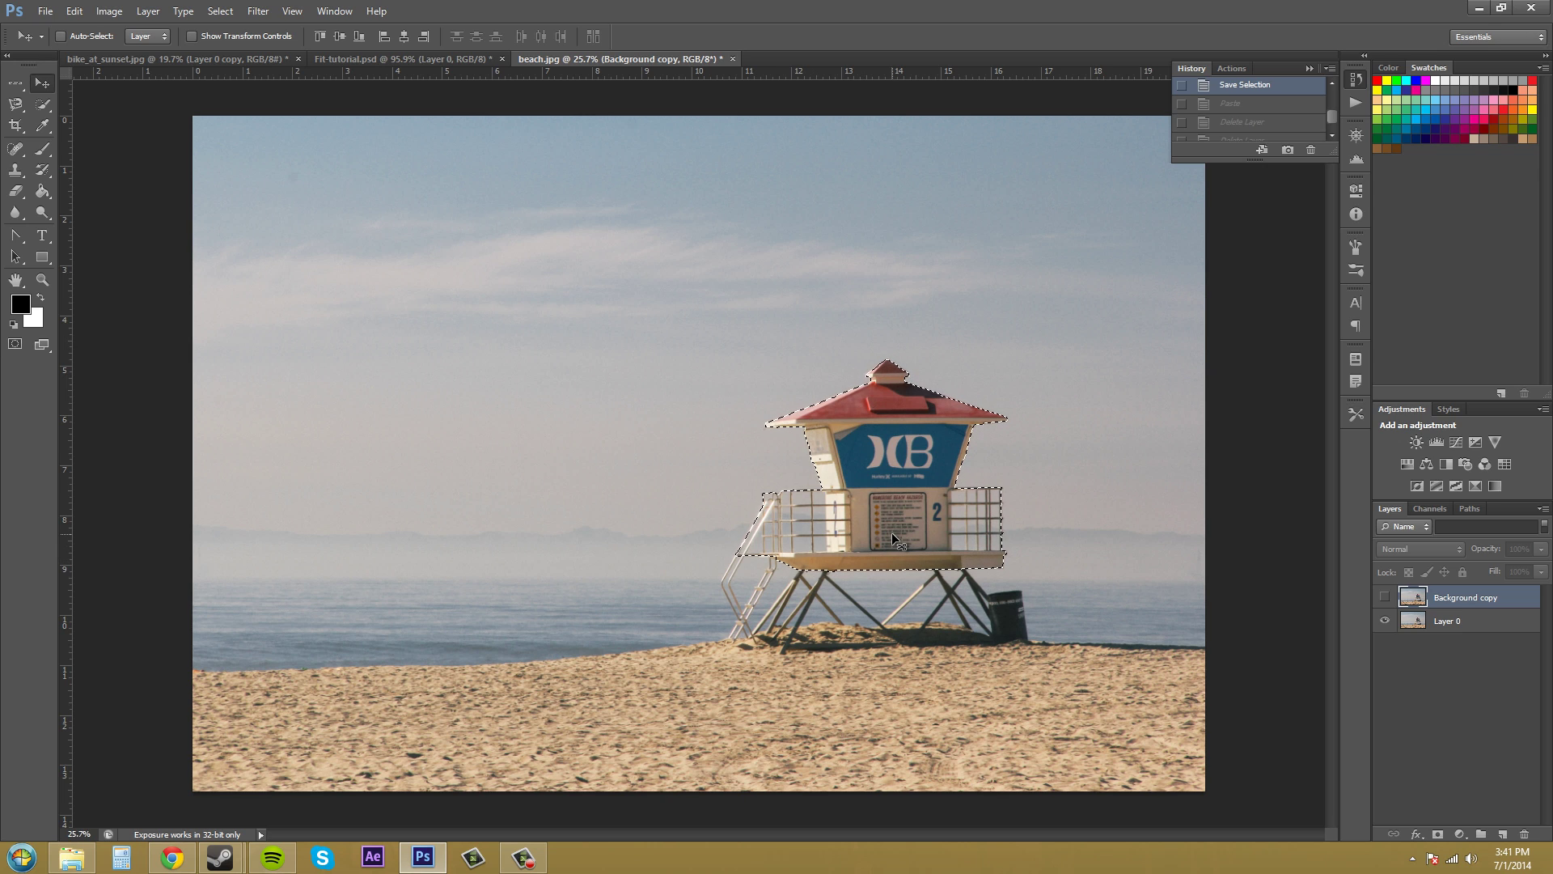
Copy the whole bike_at_sunset.jpg image and return to beach.jpg.
{"action": "left_click", "coordinate": [181, 63]}
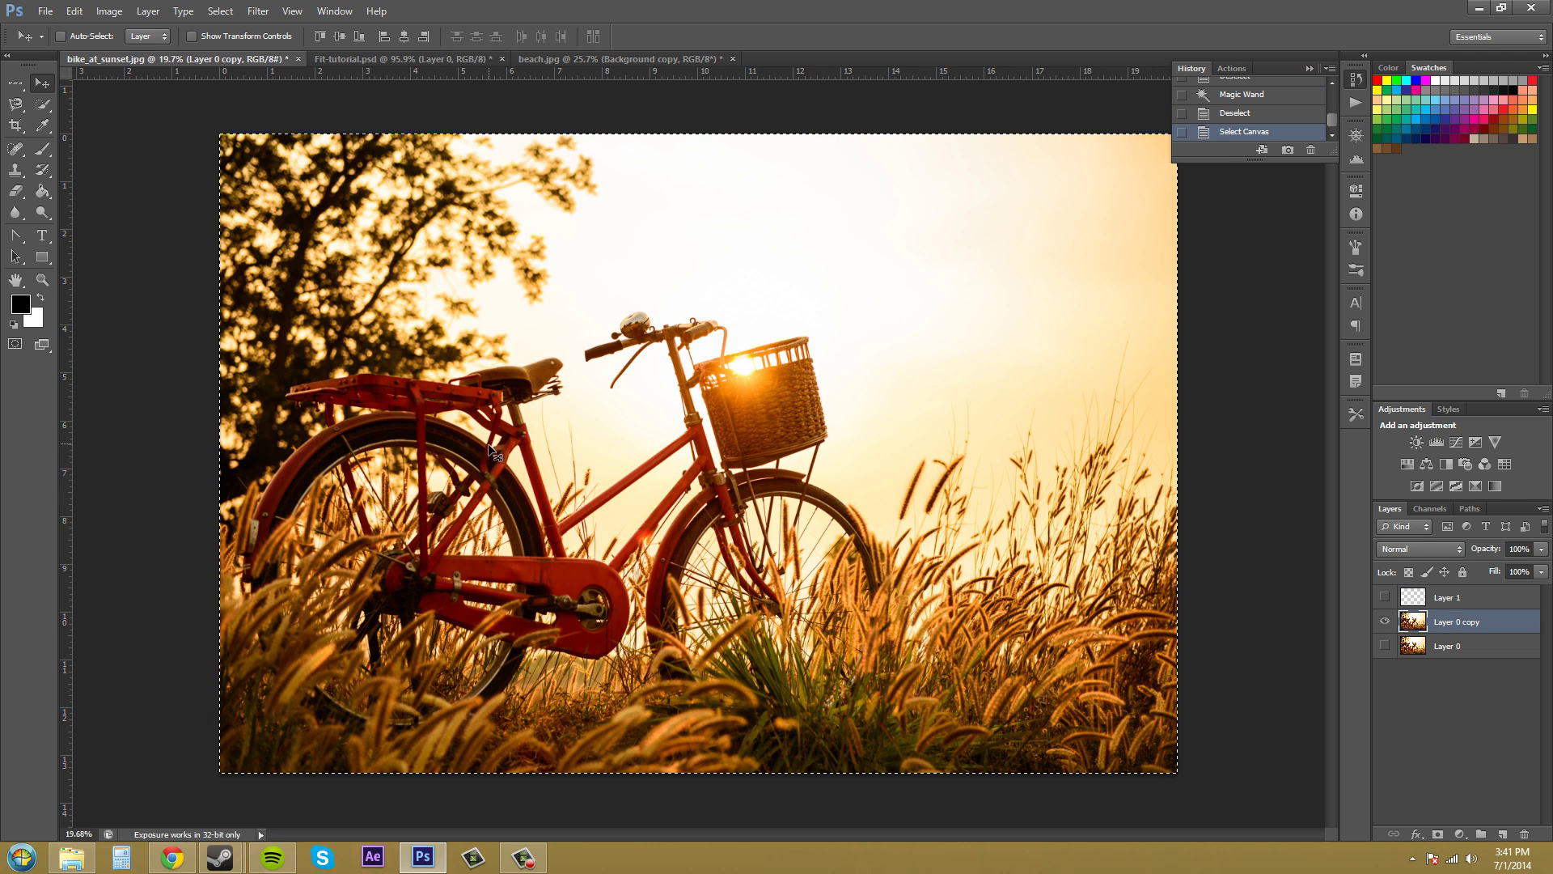
{"action": "left_click", "coordinate": [75, 11]}
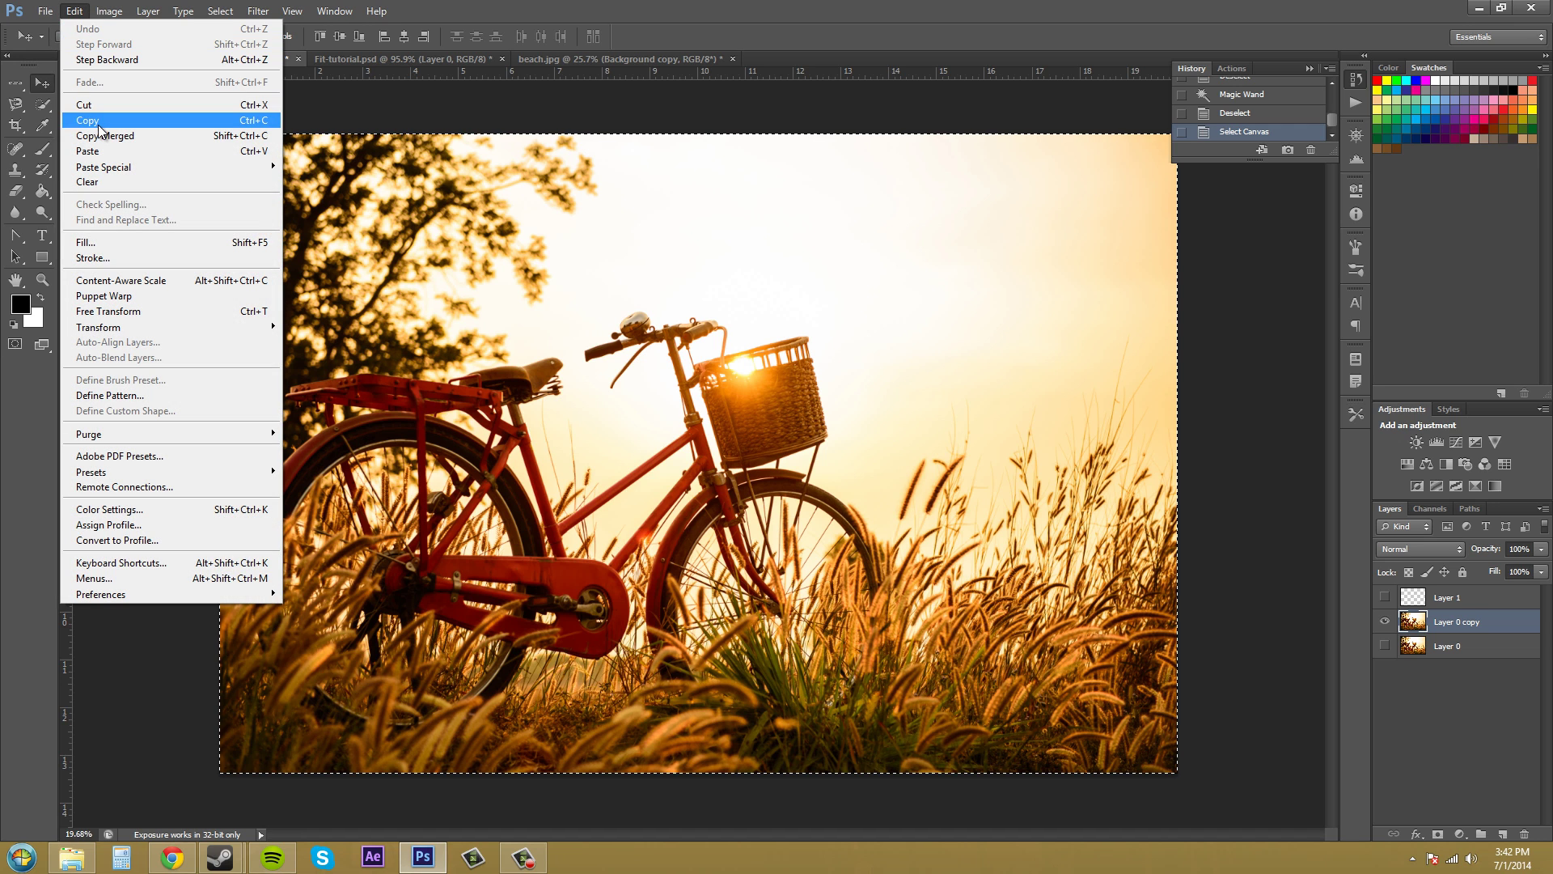
{"action": "left_click", "coordinate": [96, 120]}
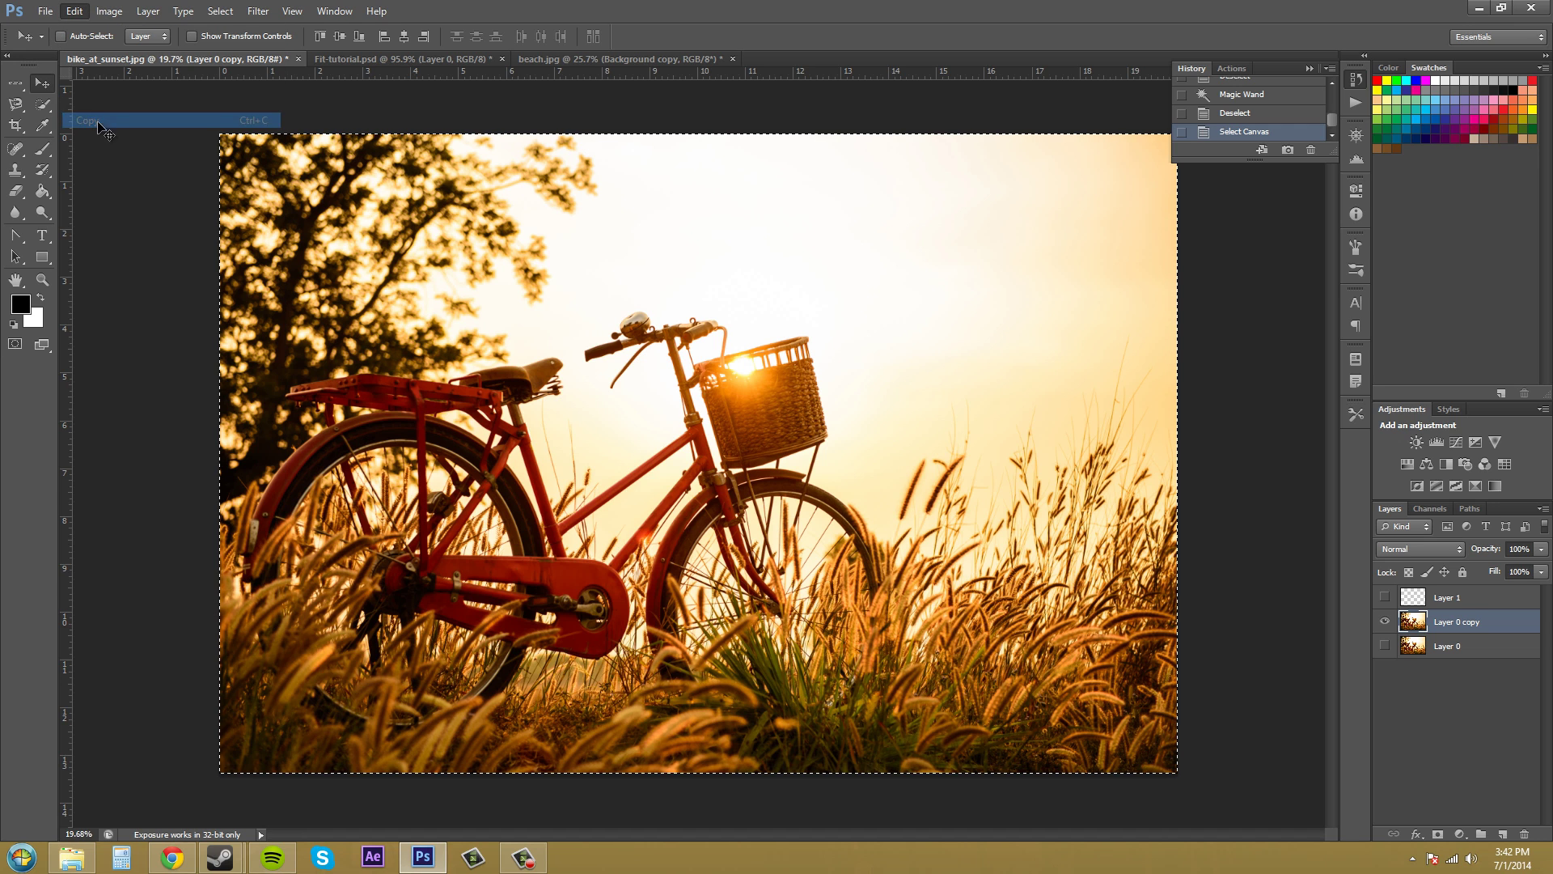
{"action": "left_click", "coordinate": [590, 60]}
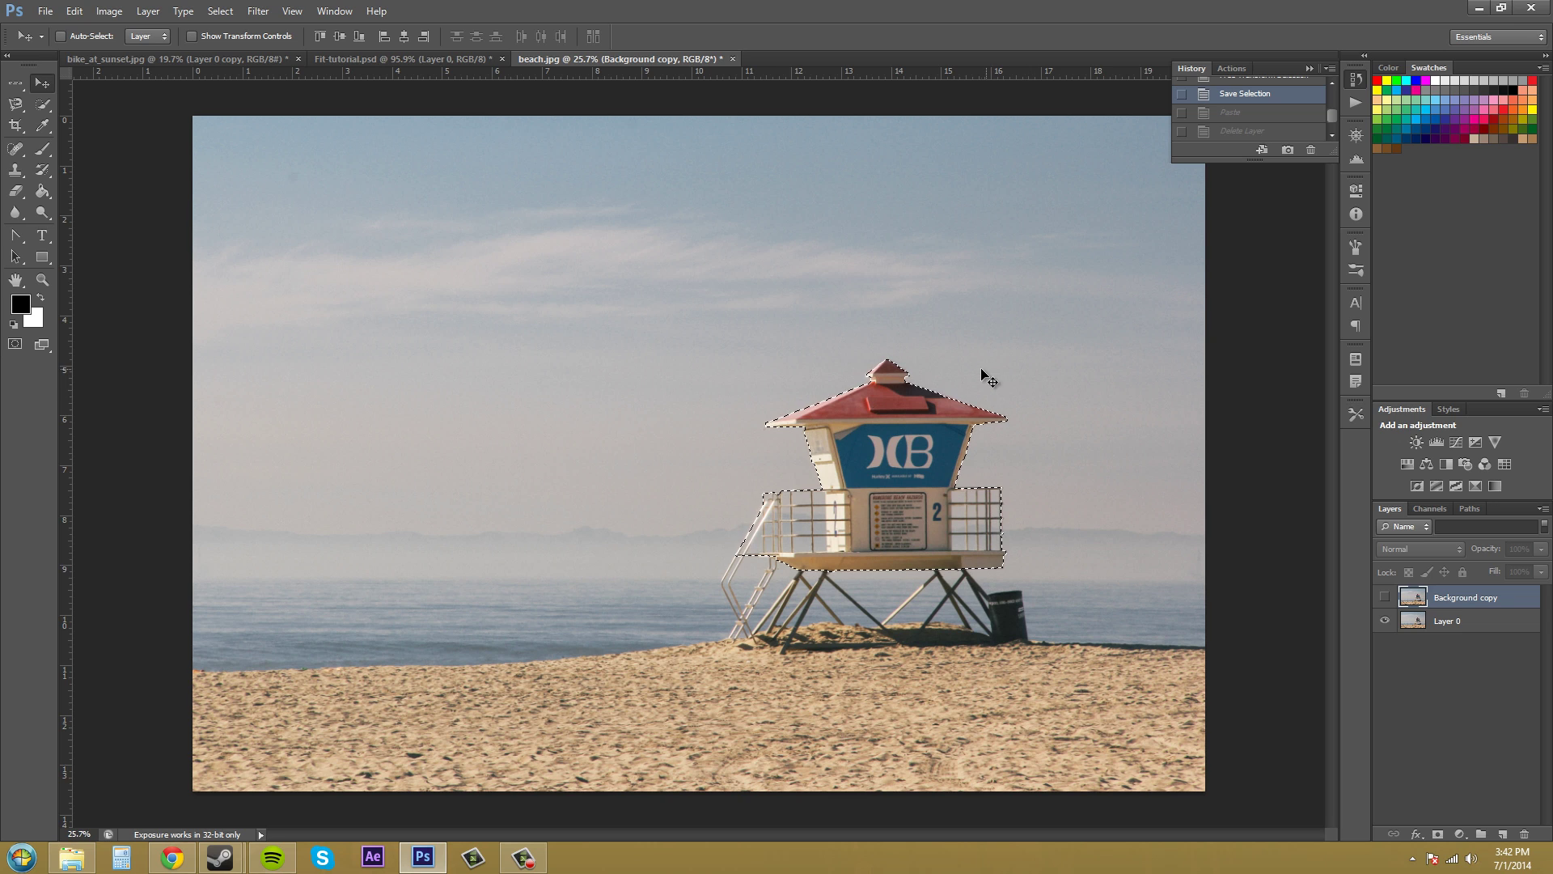
Make Layer 0 active and the Background copy layer visible.
{"action": "left_click", "coordinate": [75, 11]}
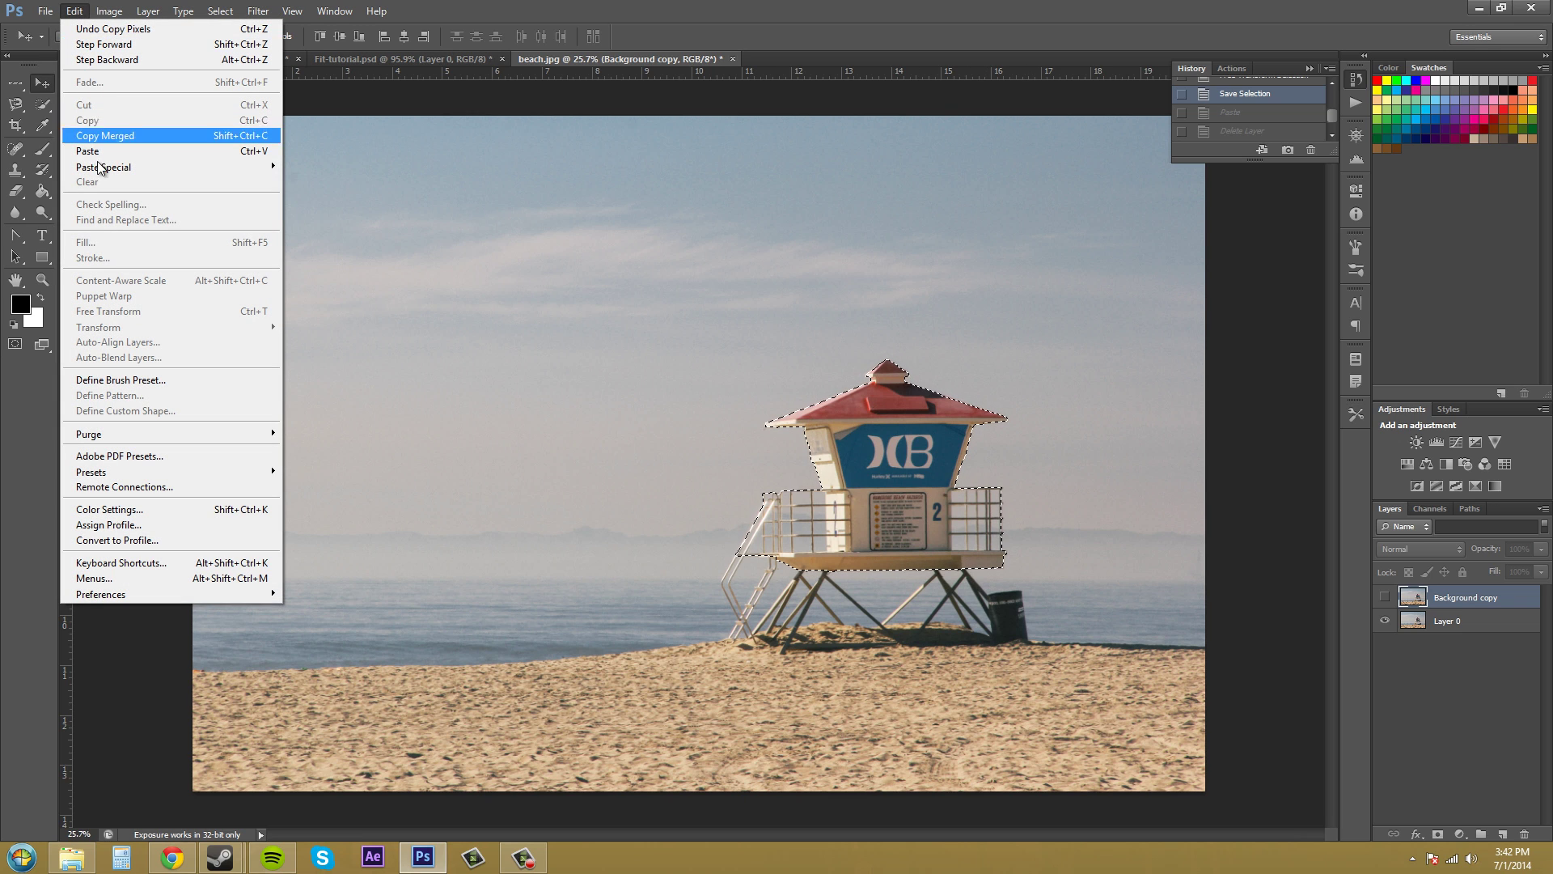
{"action": "mouse_move", "coordinate": [106, 165]}
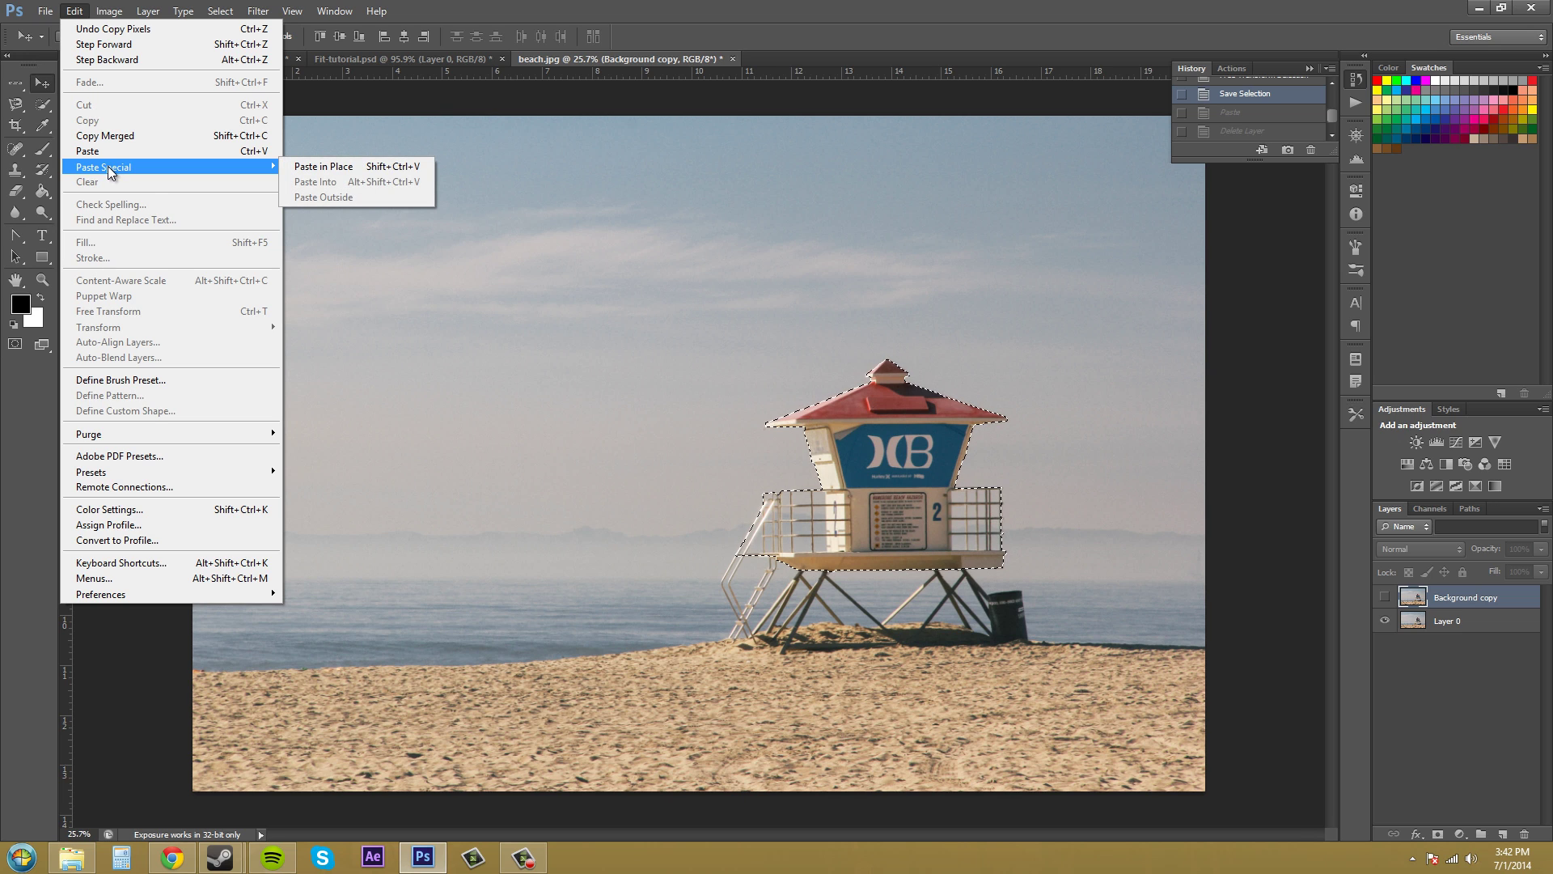
{"action": "left_click", "coordinate": [1456, 623]}
{"action": "left_click", "coordinate": [1490, 627]}
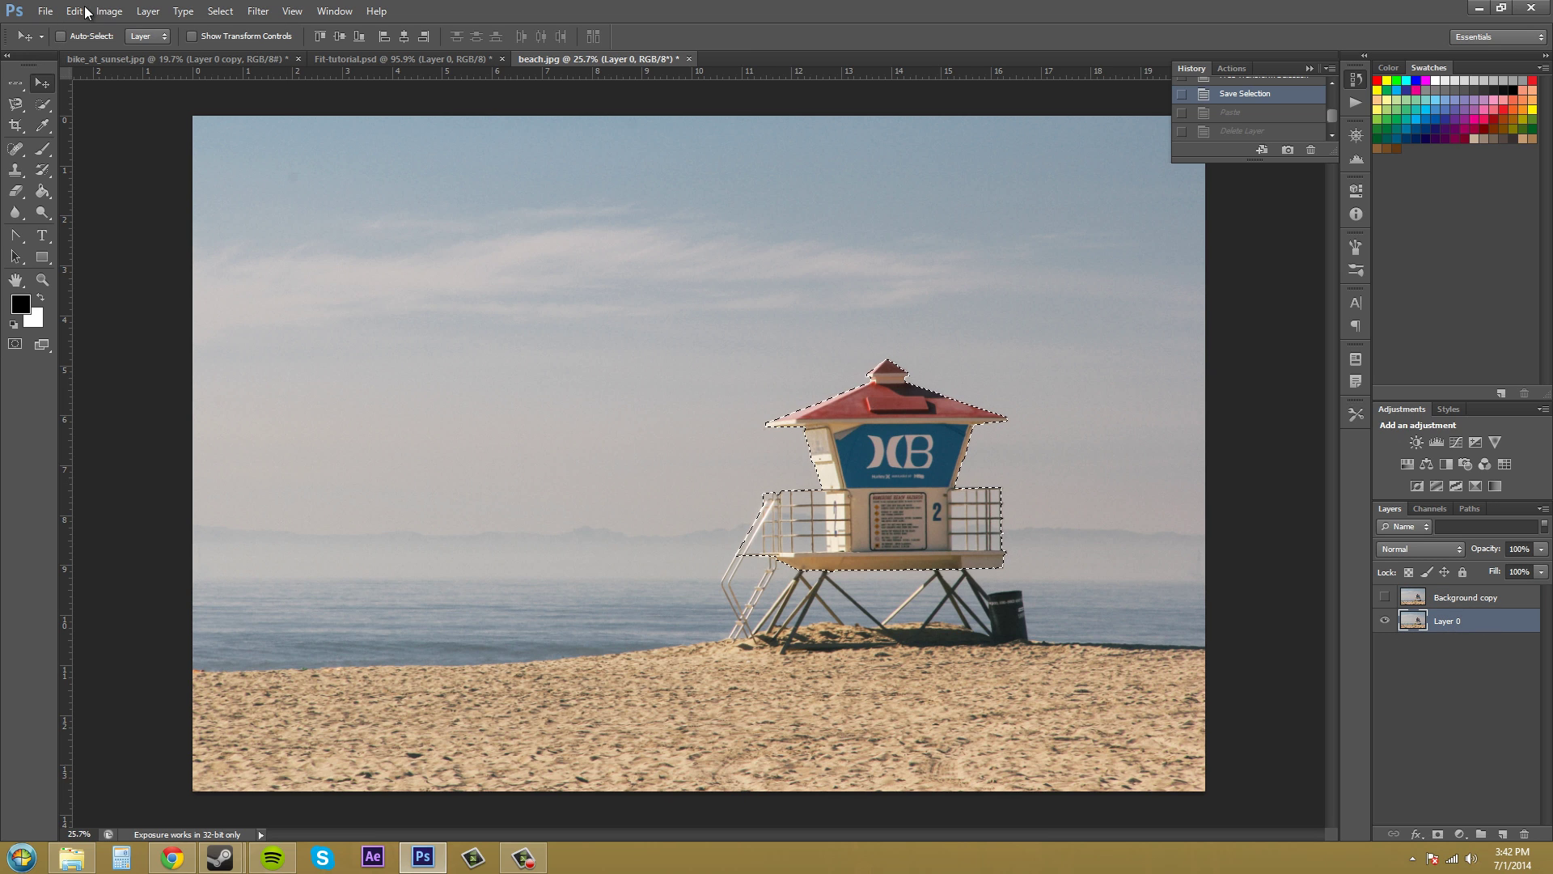
{"action": "left_click", "coordinate": [75, 11]}
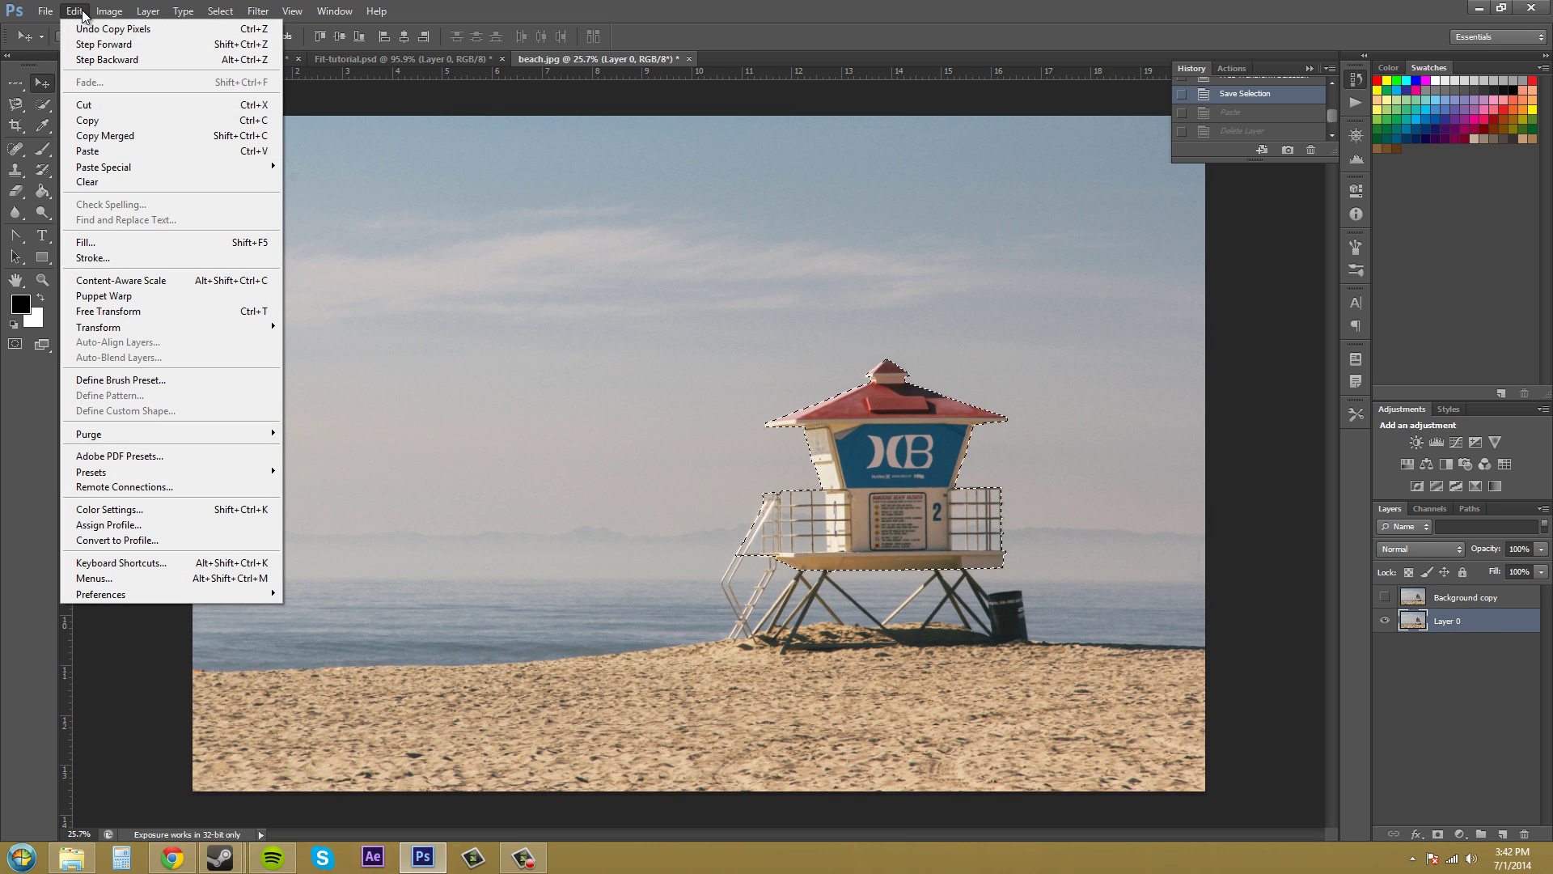
{"action": "left_click", "coordinate": [1391, 586]}
{"action": "left_click", "coordinate": [1384, 597]}
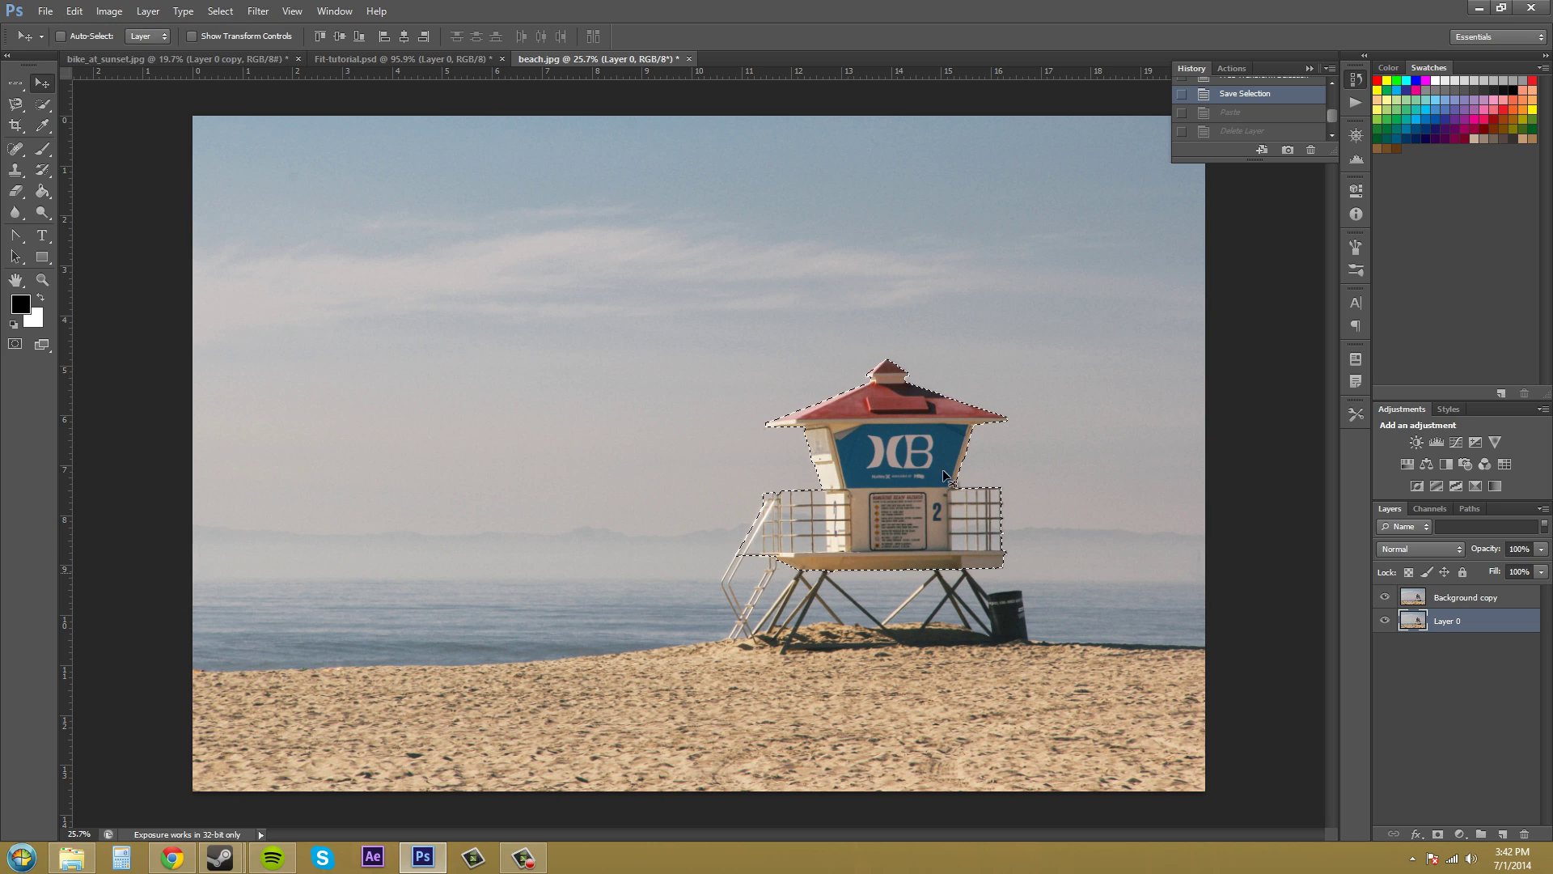
Paste Into the bike image inside the tower selection, then hide Background copy.
{"action": "left_click", "coordinate": [86, 14]}
{"action": "mouse_move", "coordinate": [118, 167]}
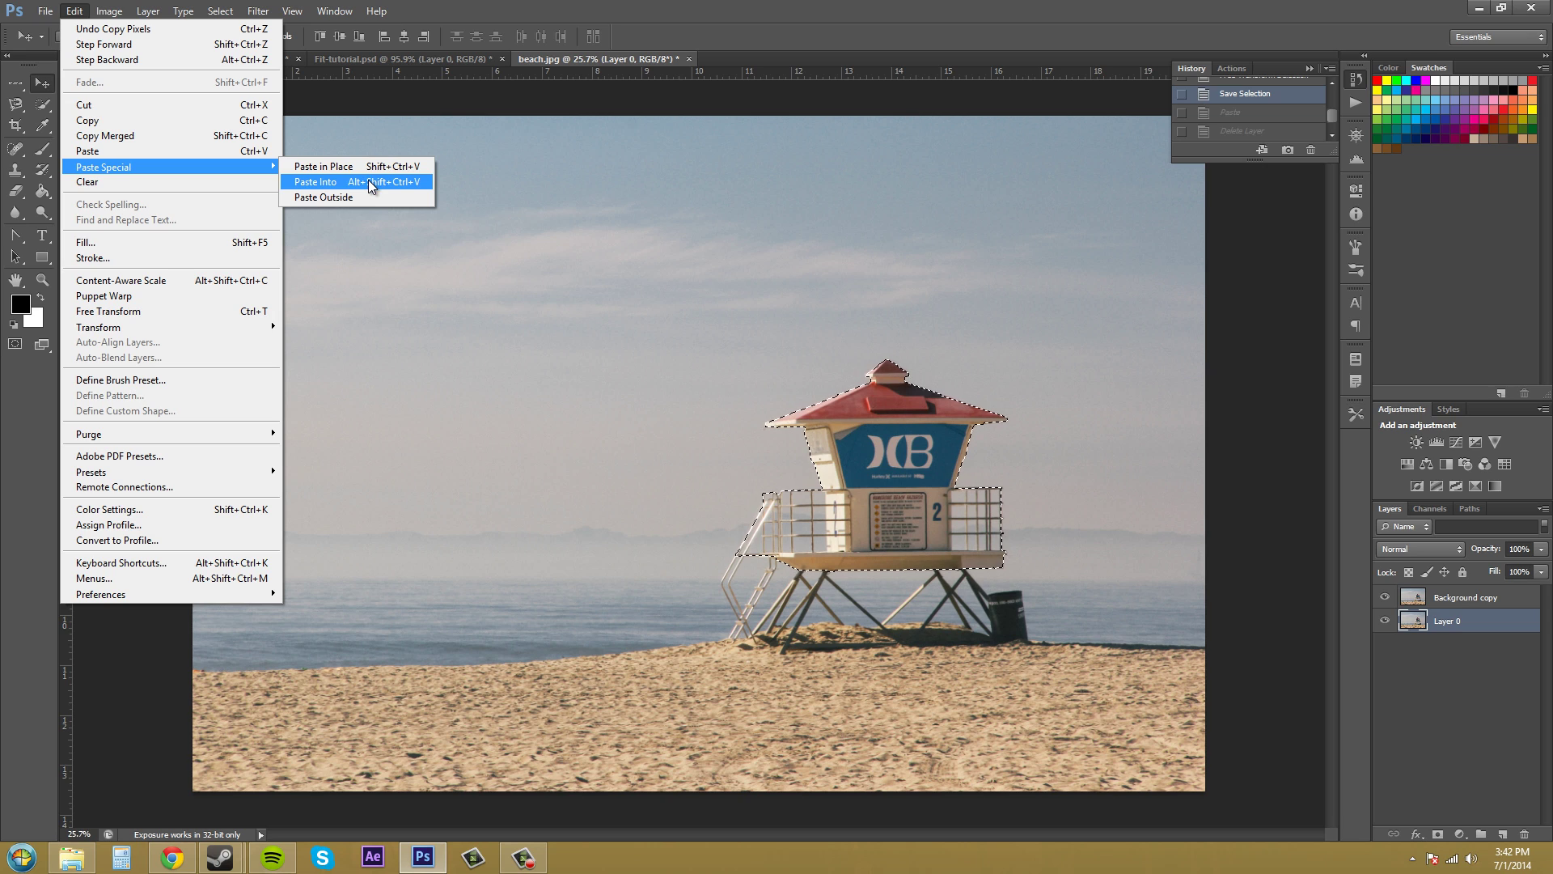
{"action": "left_click", "coordinate": [410, 181]}
{"action": "left_click", "coordinate": [1385, 596]}
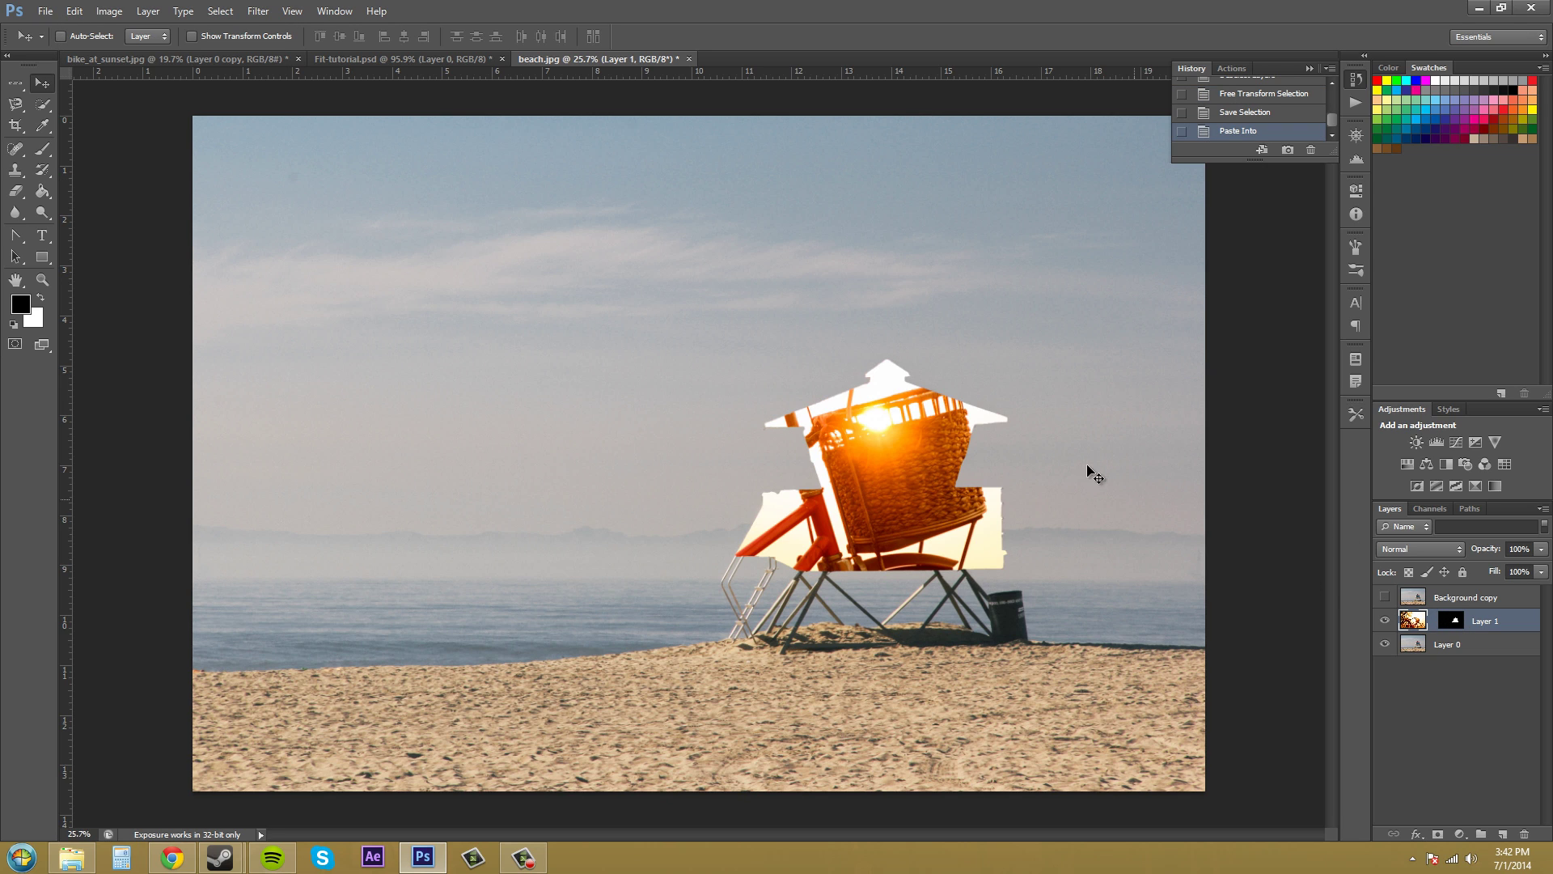
Delete Background copy, toggle Layer 1's visibility to compare, then undo twice with Ctrl+Alt+Z.
{"action": "left_click", "coordinate": [1531, 836]}
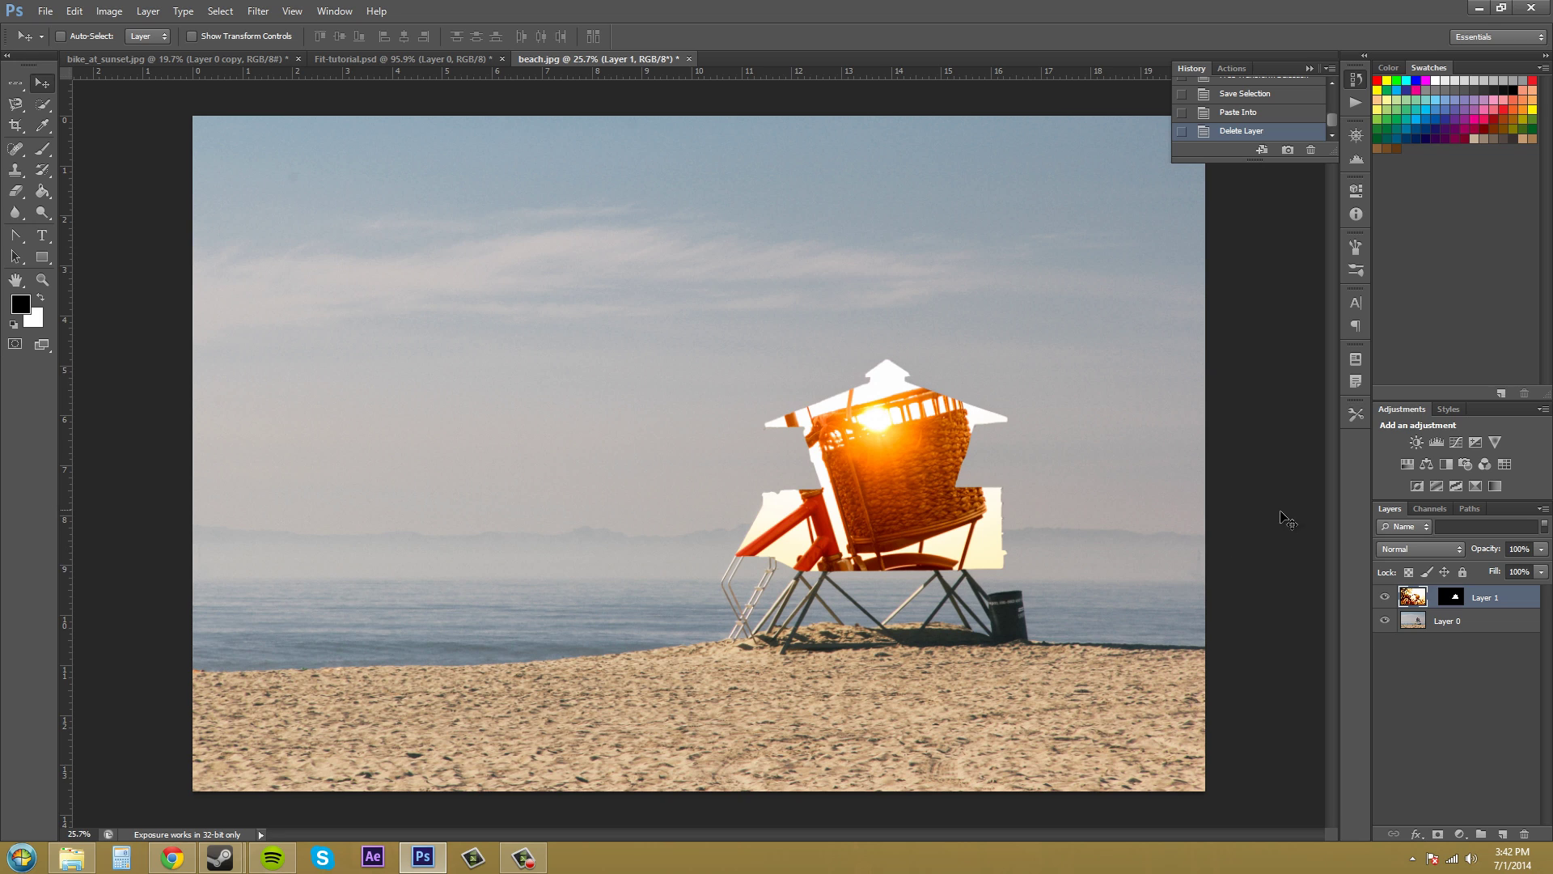
{"action": "left_click", "coordinate": [1385, 597]}
{"action": "left_click", "coordinate": [1384, 598]}
{"action": "key", "text": "ctrl+alt+z"}
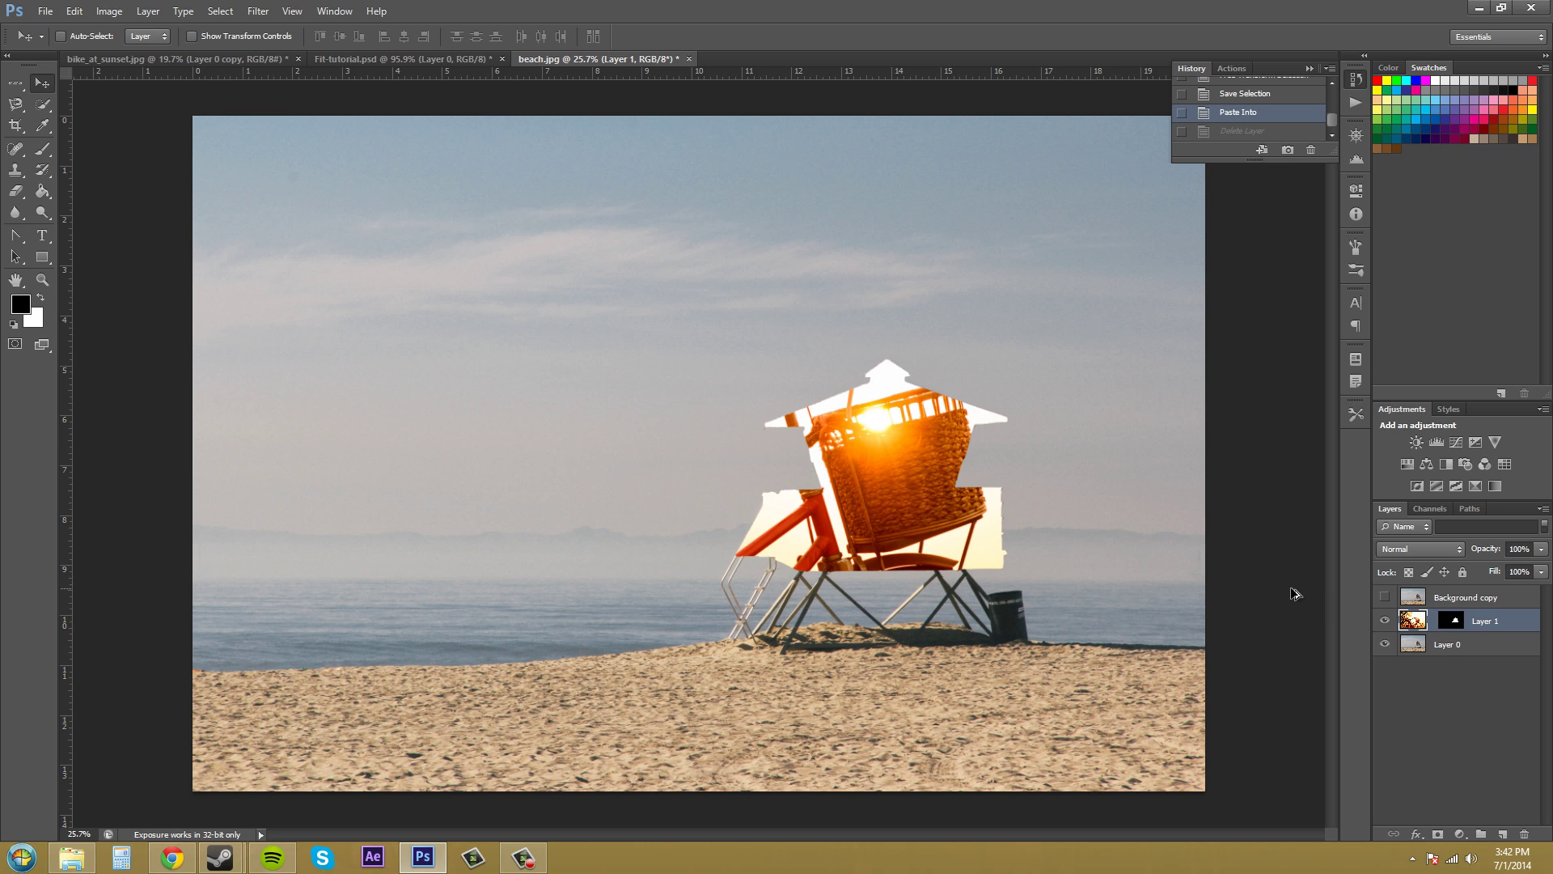
{"action": "key", "text": "ctrl+alt+z"}
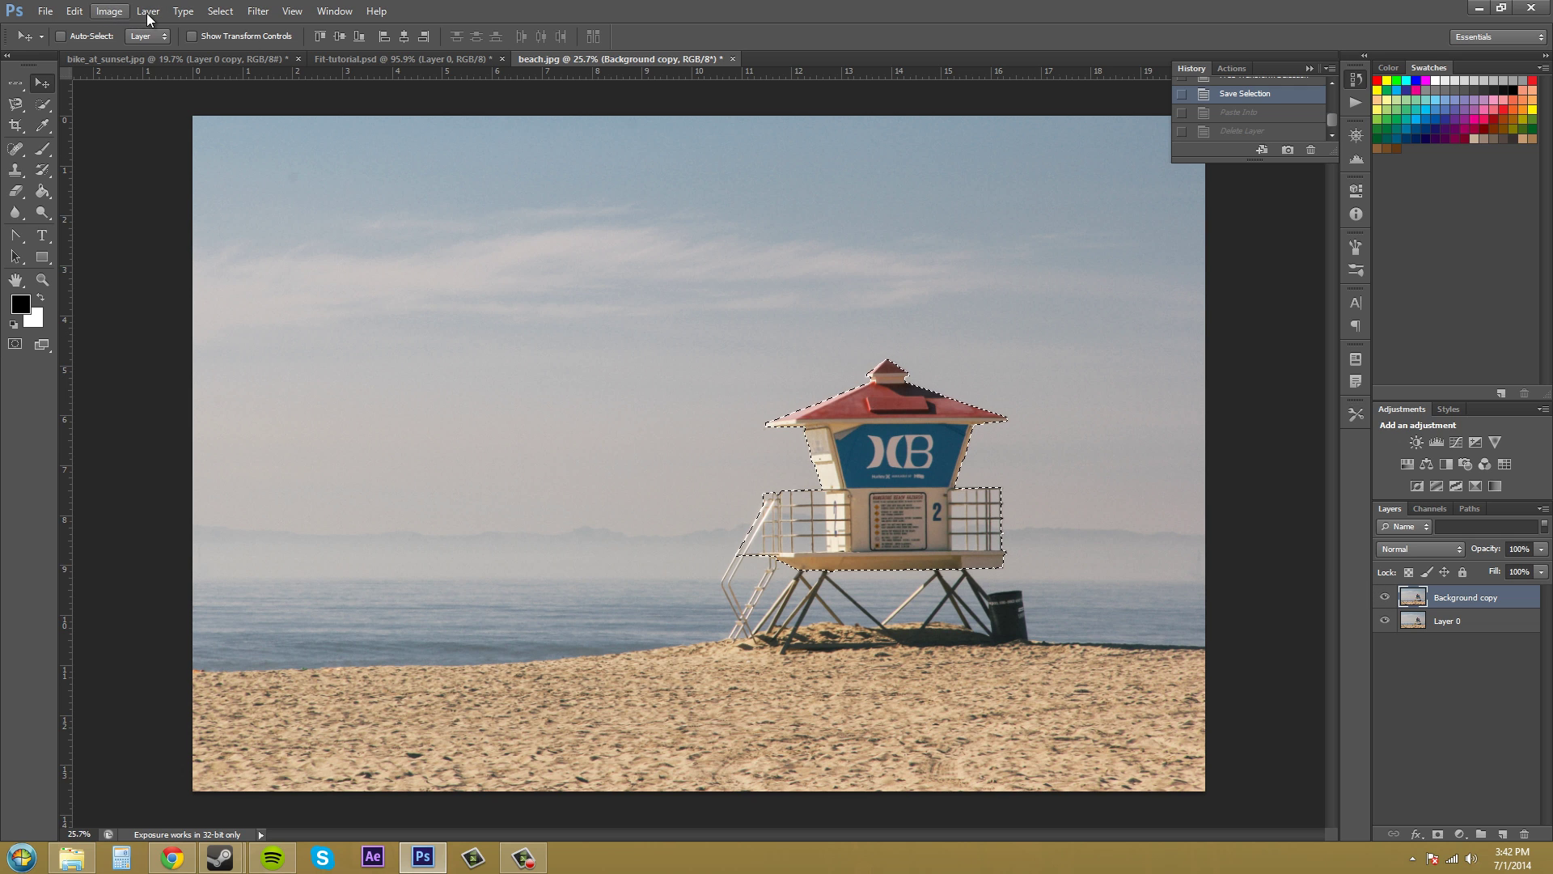
Apply Paste Special > Paste Outside, placing the bike image as masked Layer 1 around the tower.
{"action": "left_click", "coordinate": [75, 12]}
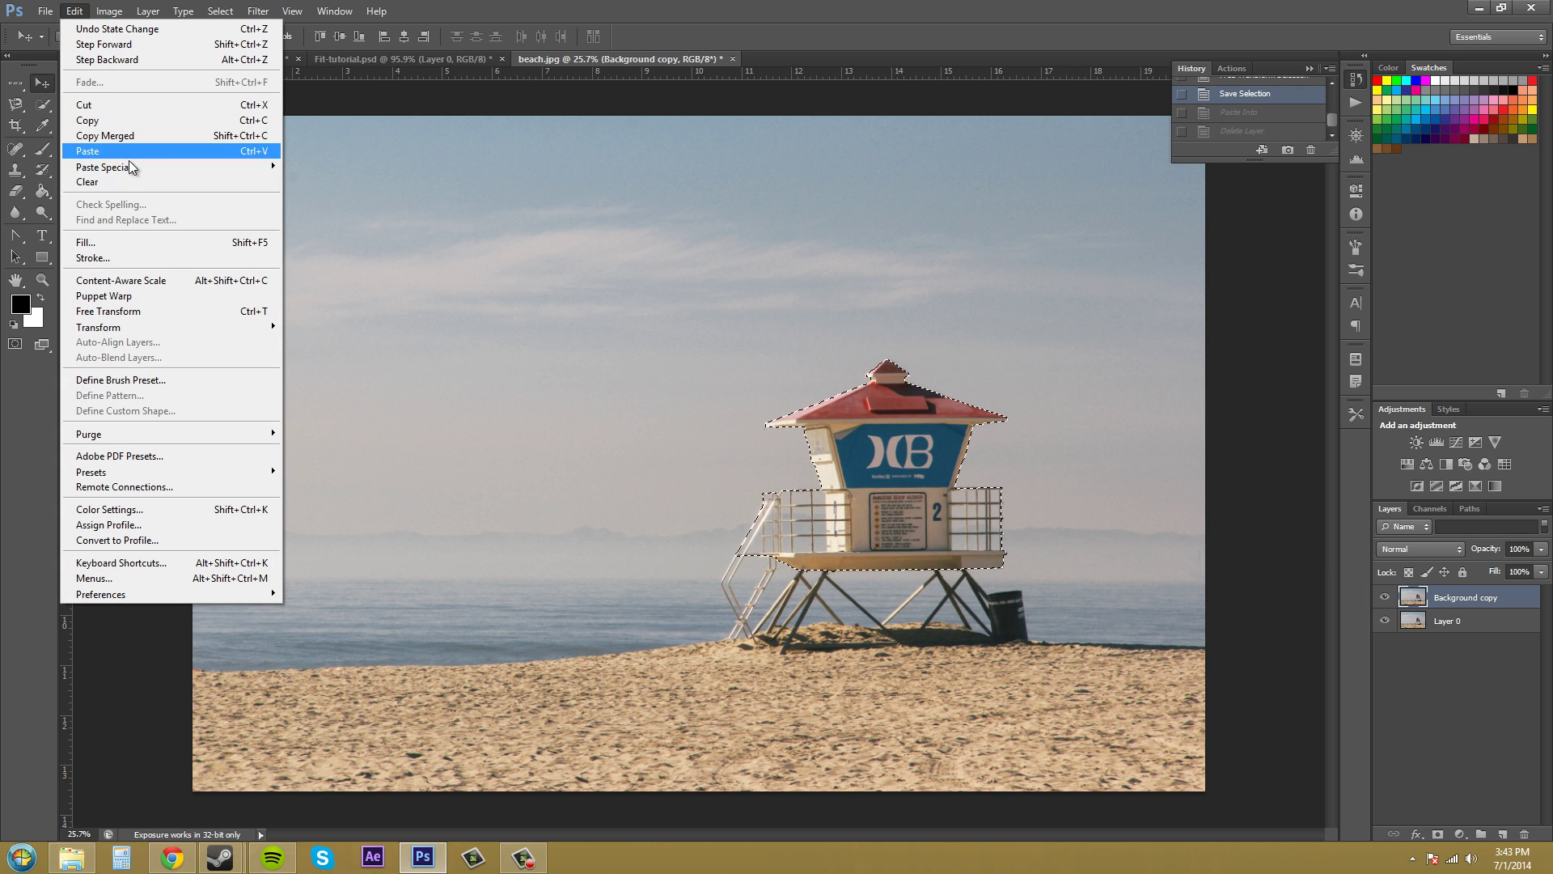
{"action": "mouse_move", "coordinate": [129, 162]}
{"action": "left_click", "coordinate": [361, 195]}
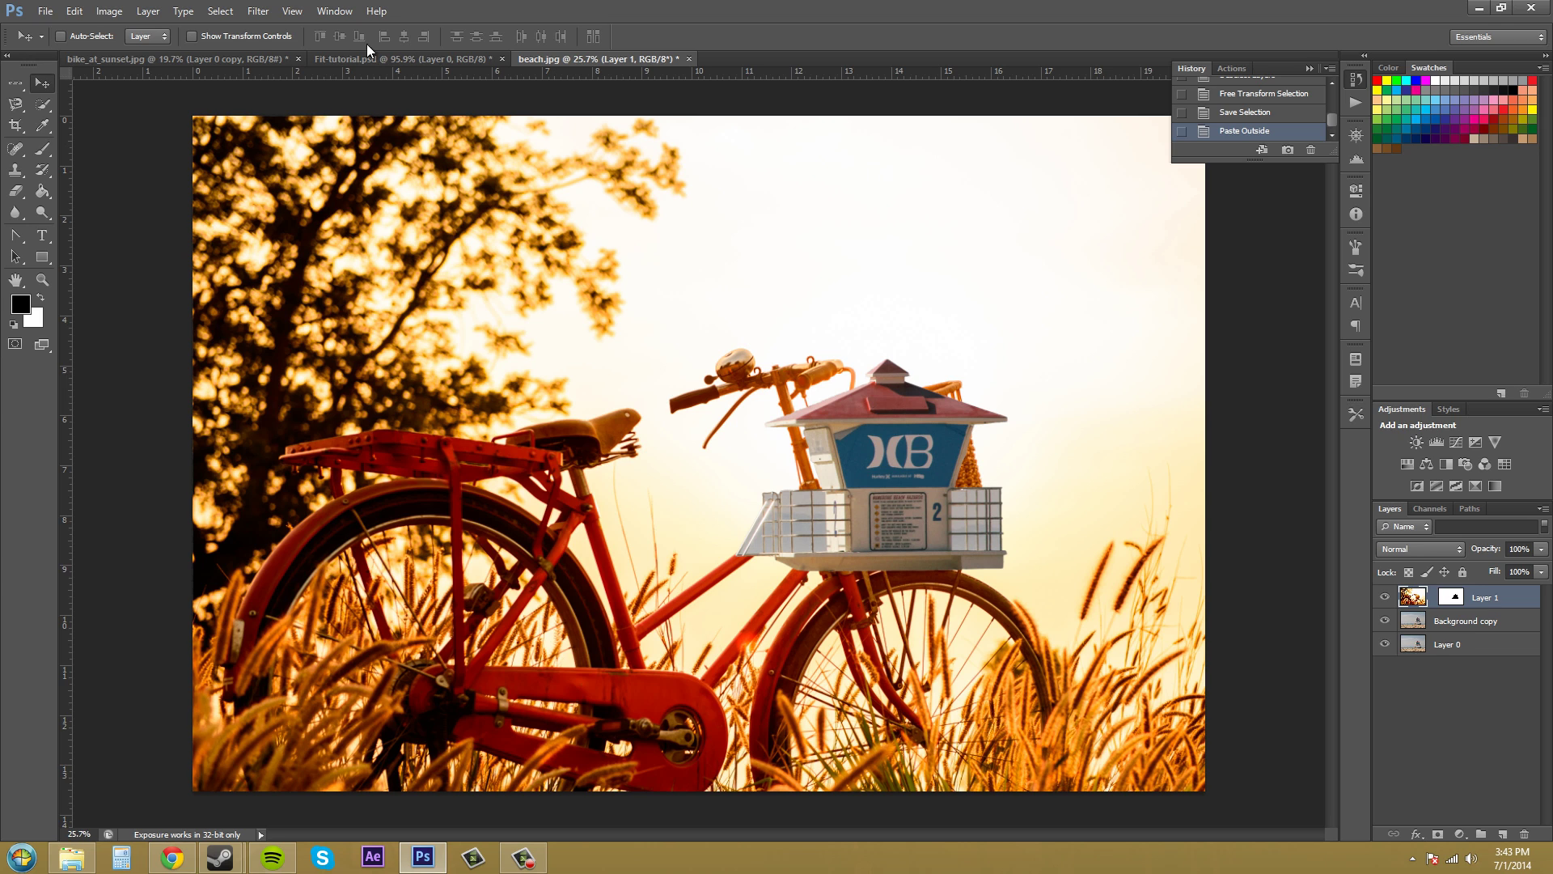
{"action": "left_click", "coordinate": [84, 12]}
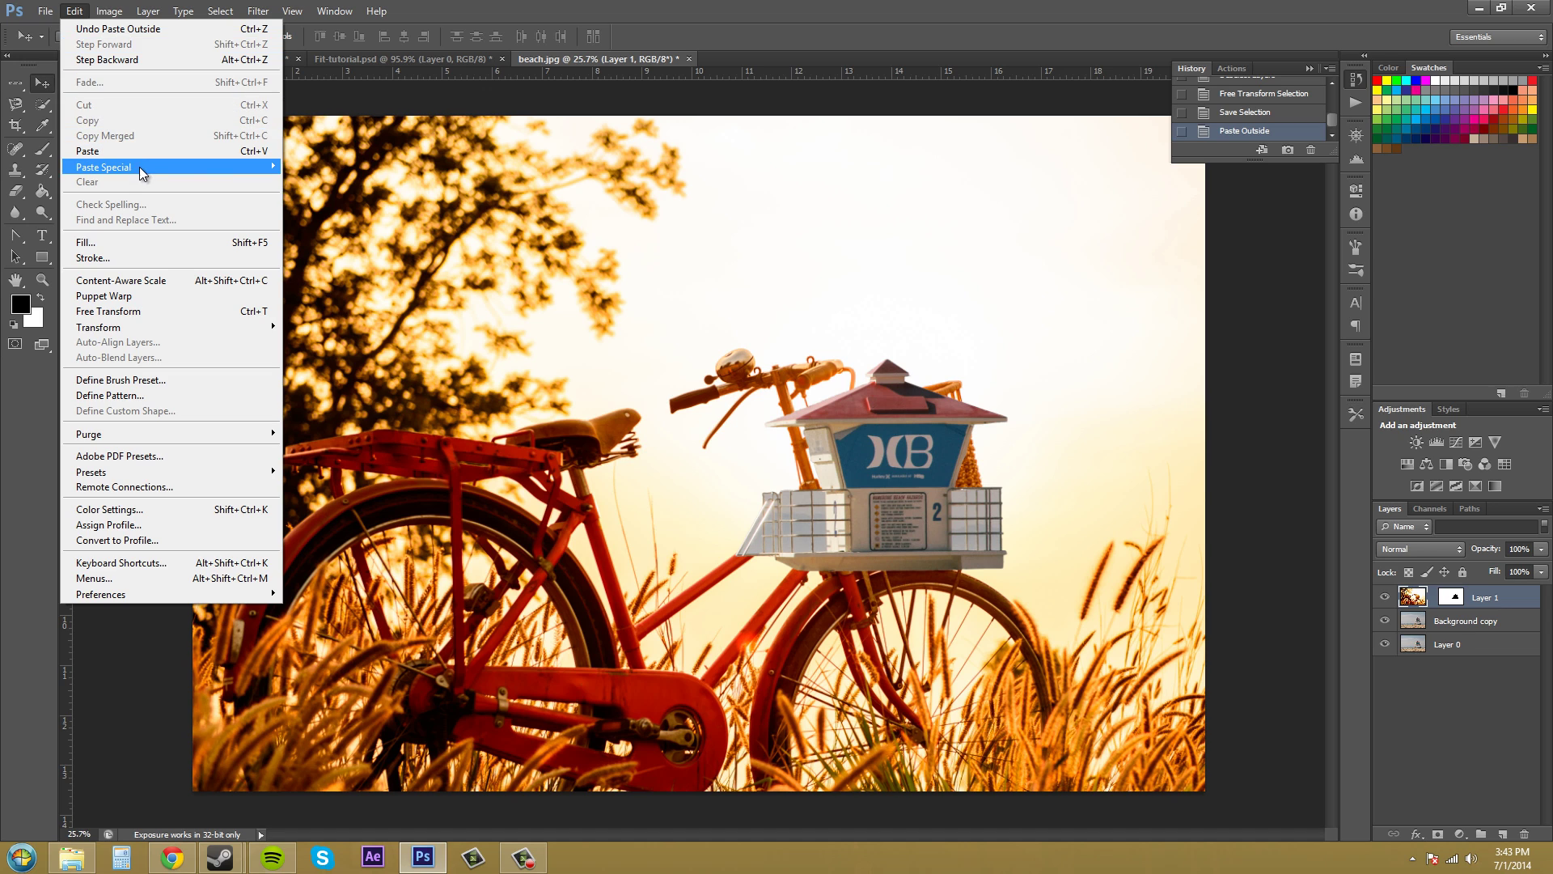
{"action": "mouse_move", "coordinate": [139, 166]}
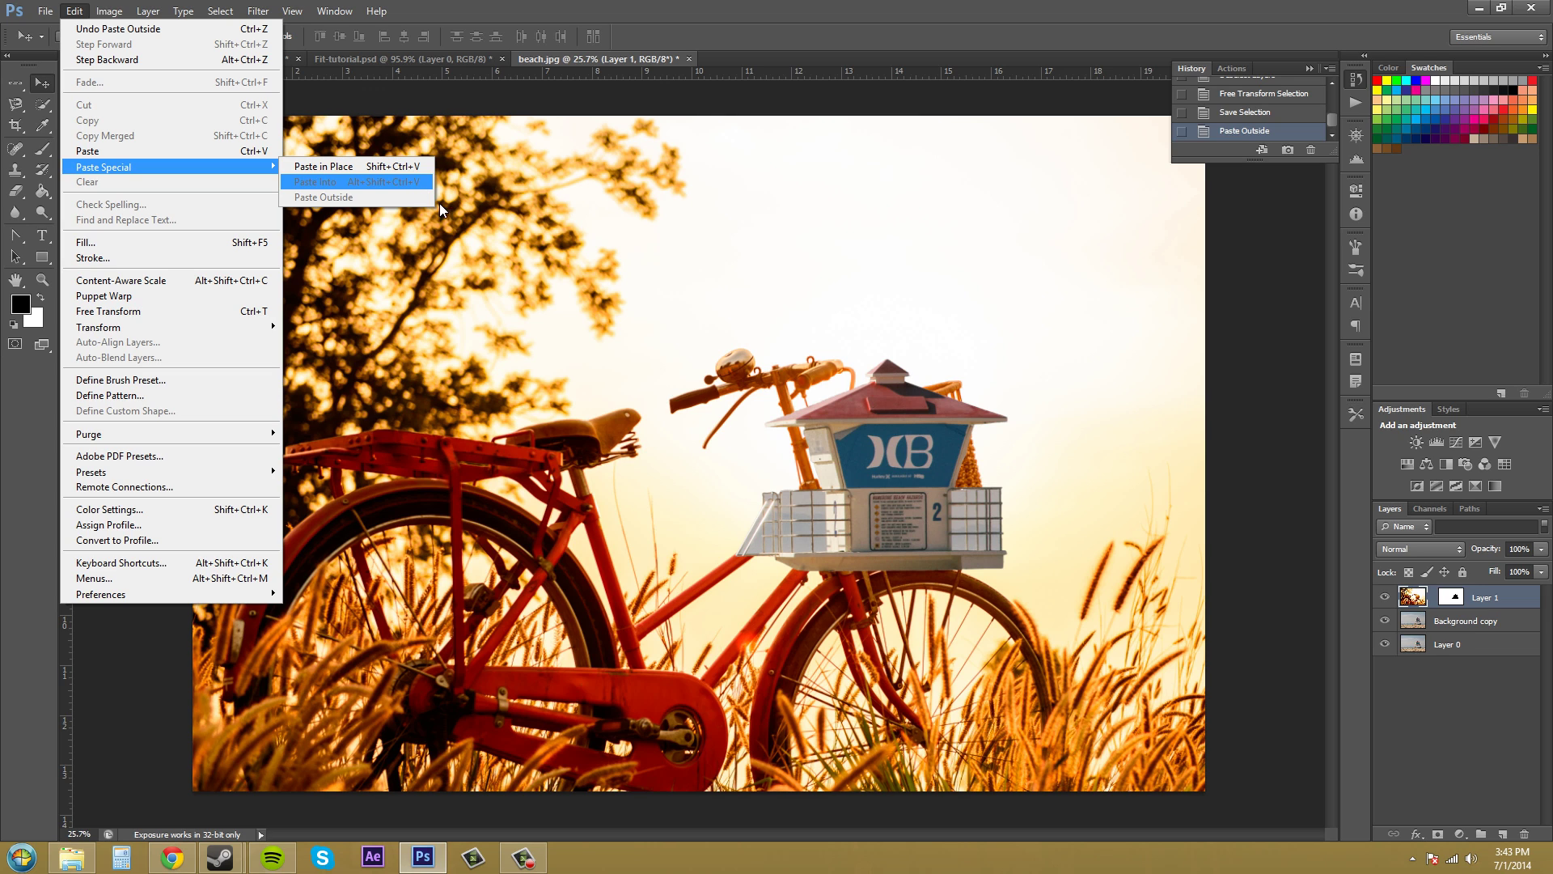
{"action": "key", "text": "Escape"}
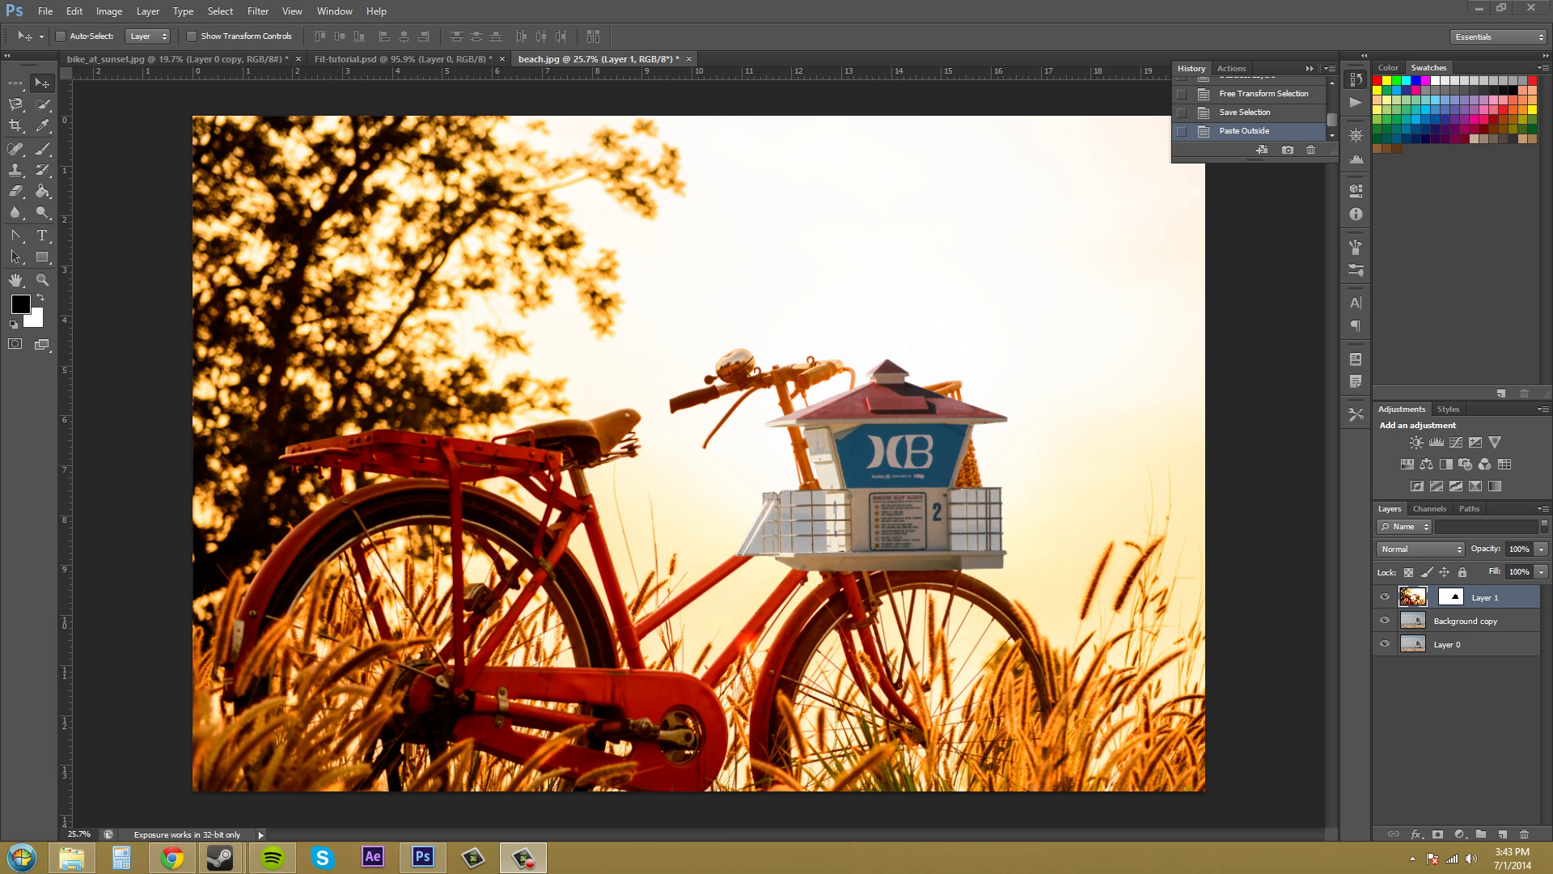